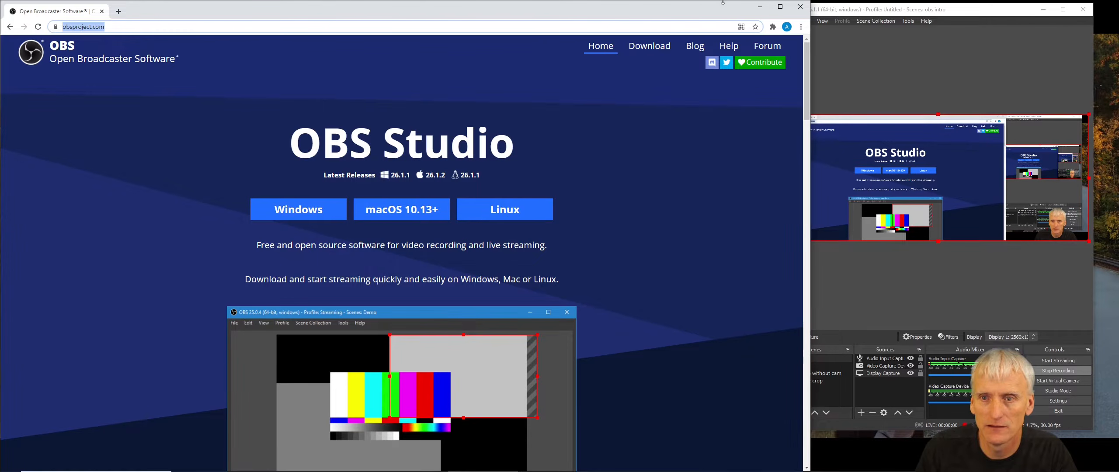
- Clear the desktop by minimizing the browser and PowerPoint windows, and widen the OBS window
{"action": "left_click", "coordinate": [761, 9]}
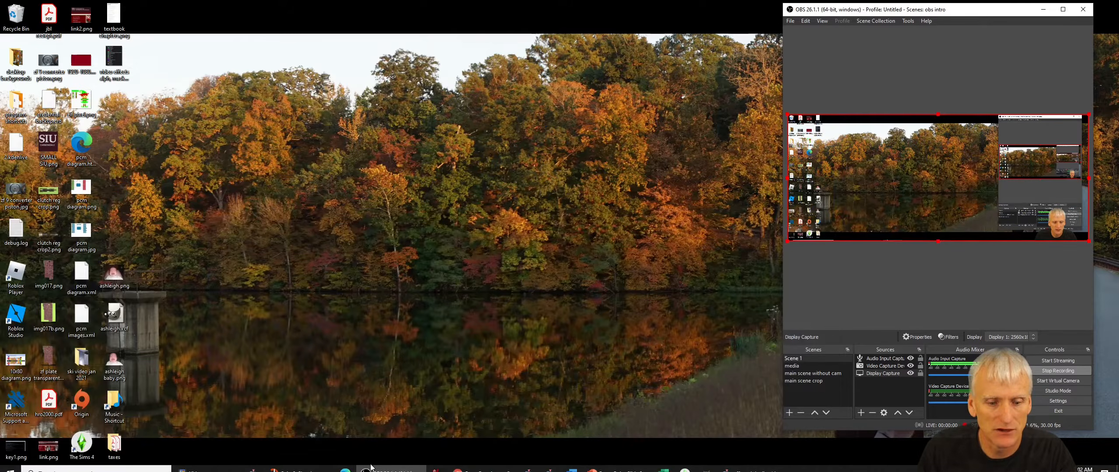
{"action": "left_click", "coordinate": [616, 463]}
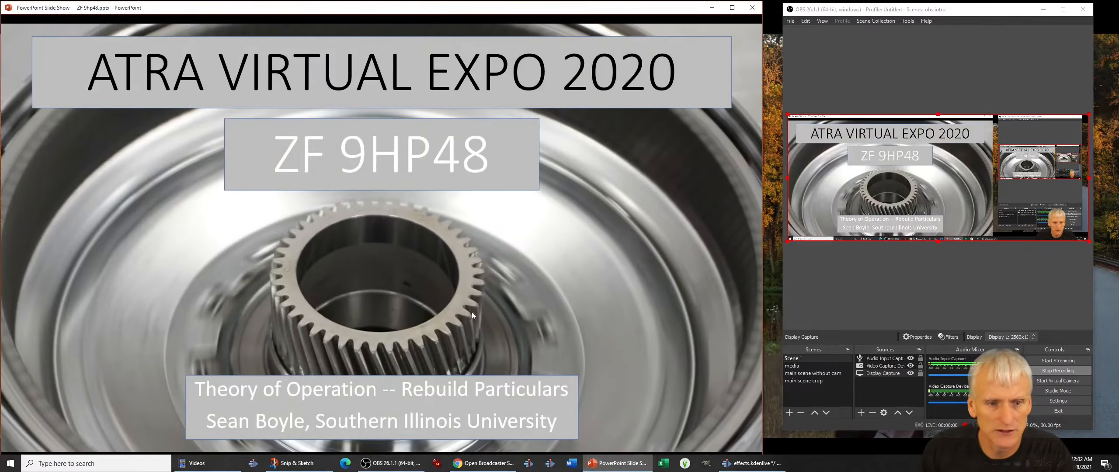
{"action": "key", "text": "Escape"}
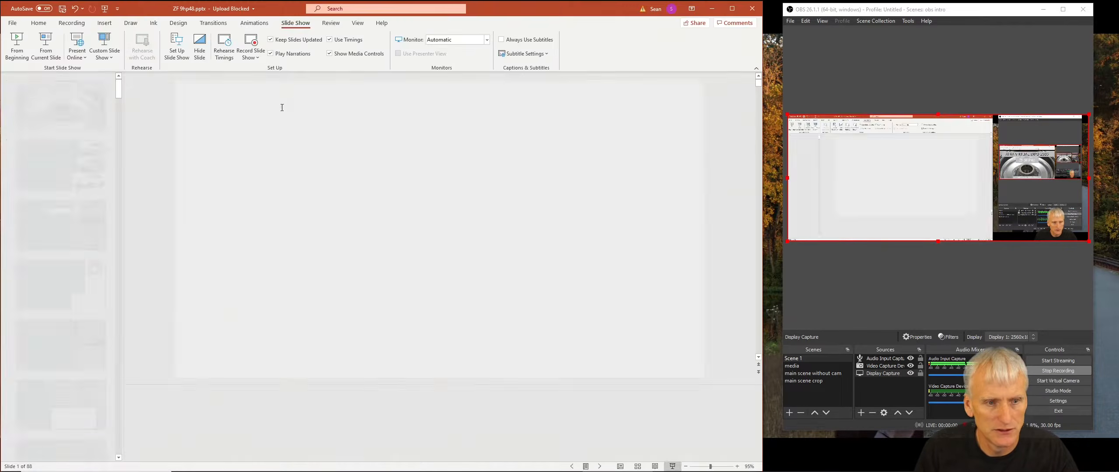
{"action": "left_click", "coordinate": [73, 23]}
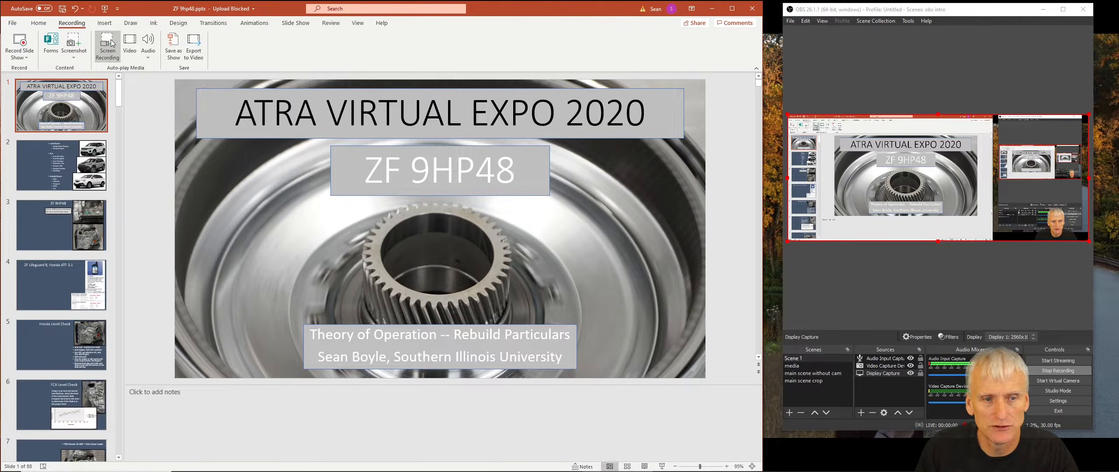
{"action": "left_click", "coordinate": [715, 10]}
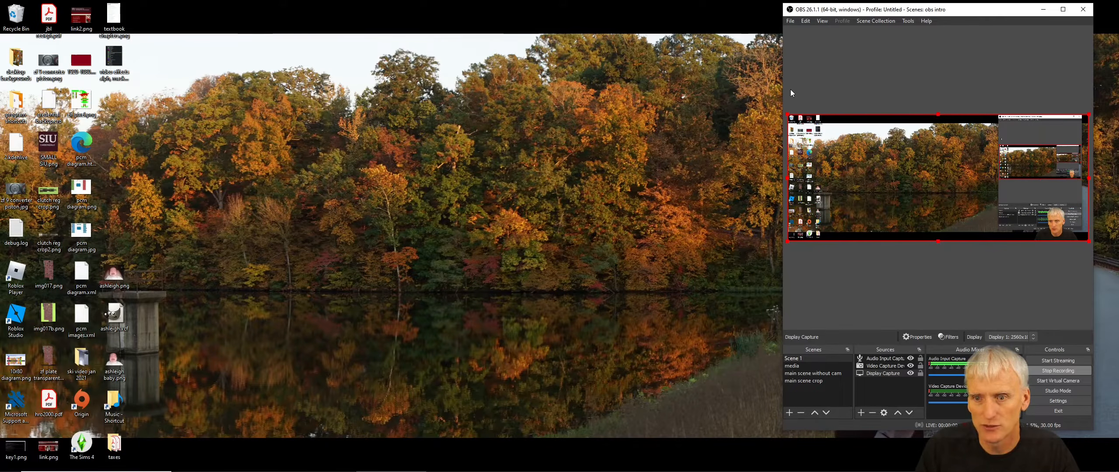
{"action": "left_click_drag", "start_coordinate": [783, 90], "coordinate": [614, 103]}
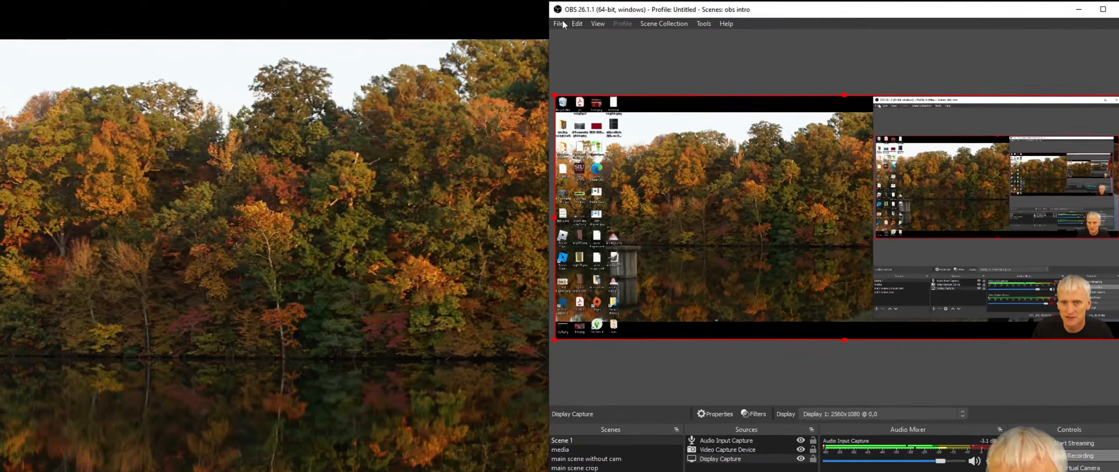
- Browse through the View, File and Scene Collection menus
{"action": "left_click", "coordinate": [622, 21]}
{"action": "mouse_move", "coordinate": [632, 20]}
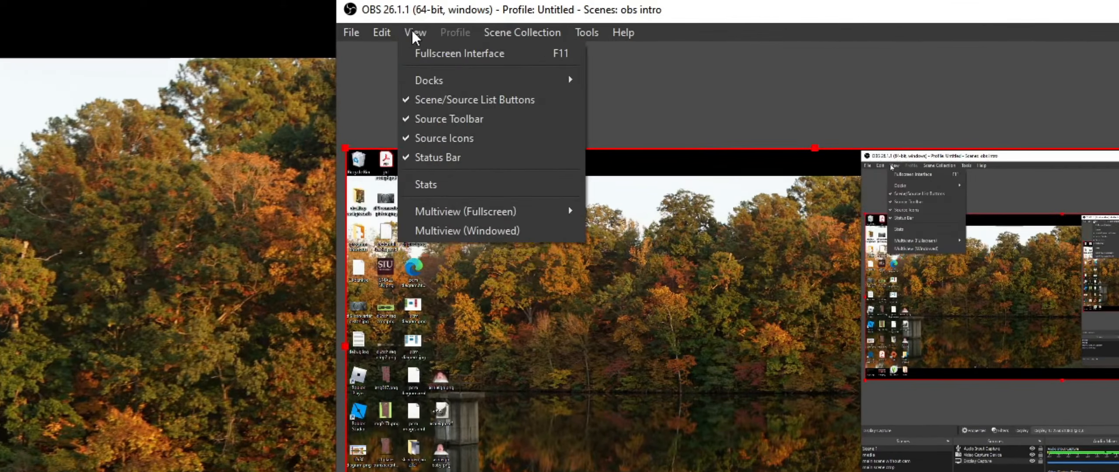
{"action": "mouse_move", "coordinate": [443, 26]}
{"action": "mouse_move", "coordinate": [354, 35]}
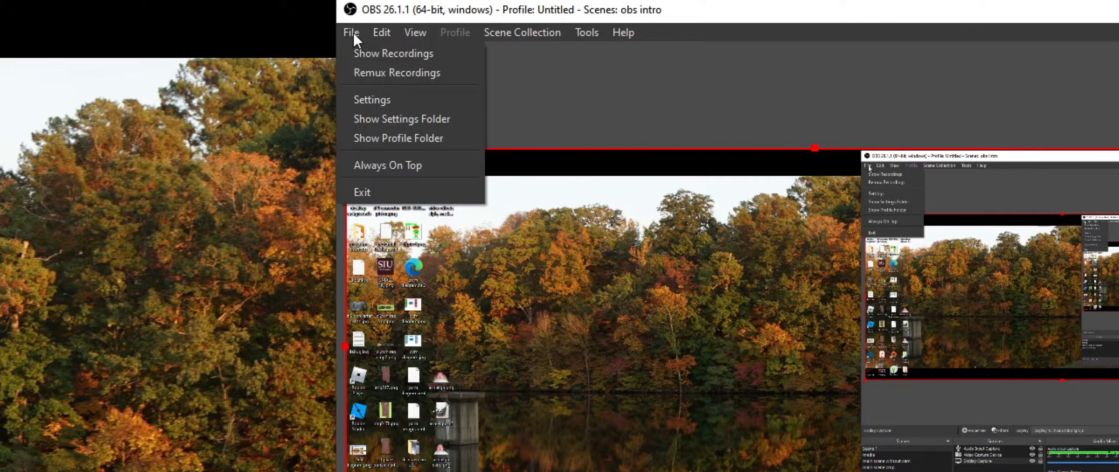
{"action": "left_click", "coordinate": [353, 31]}
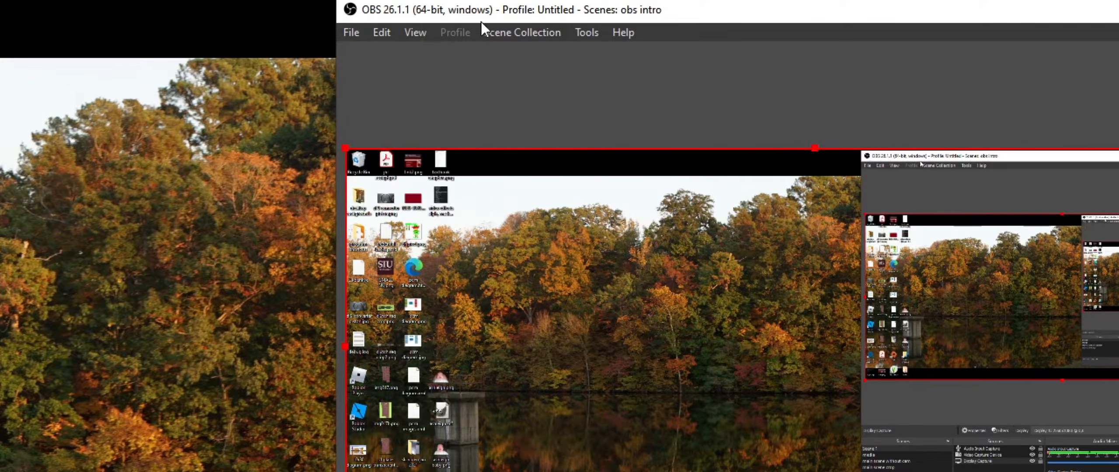
{"action": "left_click", "coordinate": [512, 30]}
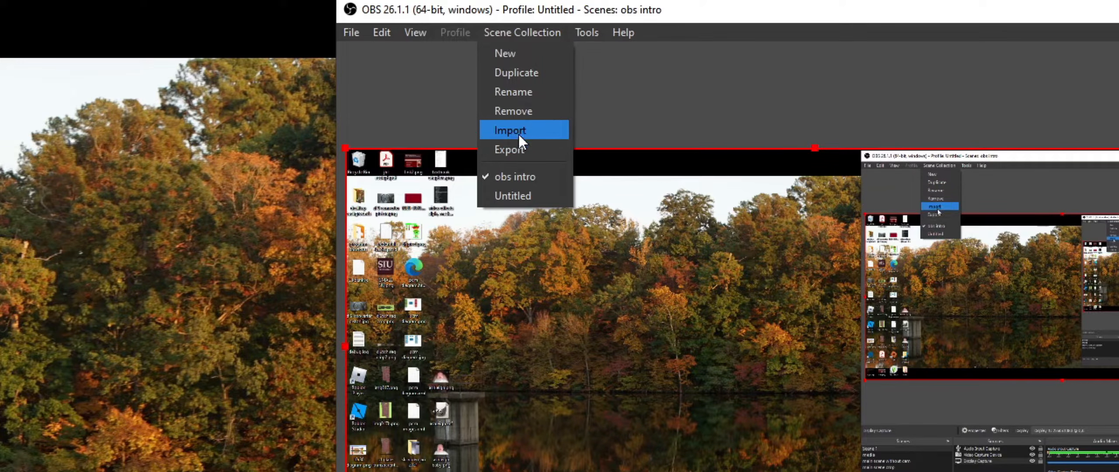
{"action": "left_click", "coordinate": [505, 31]}
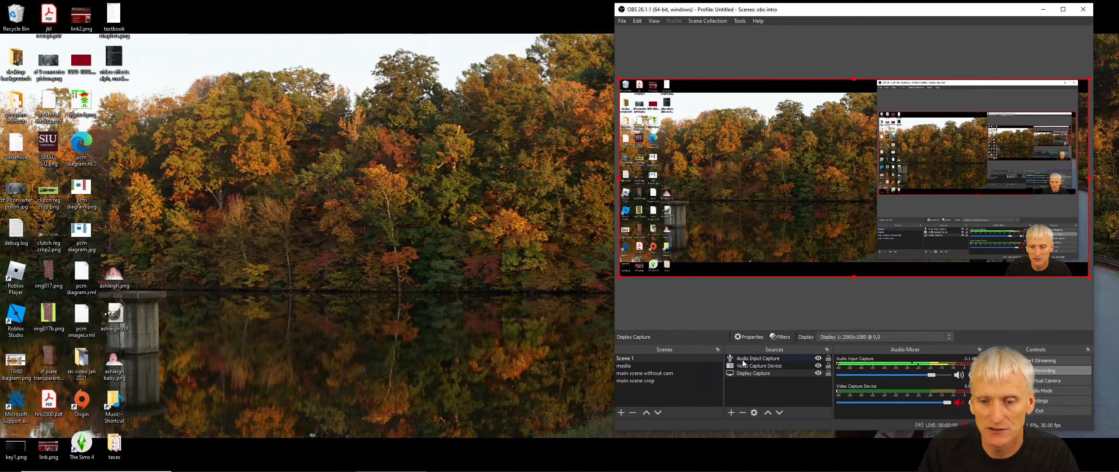
{"action": "left_click", "coordinate": [697, 23]}
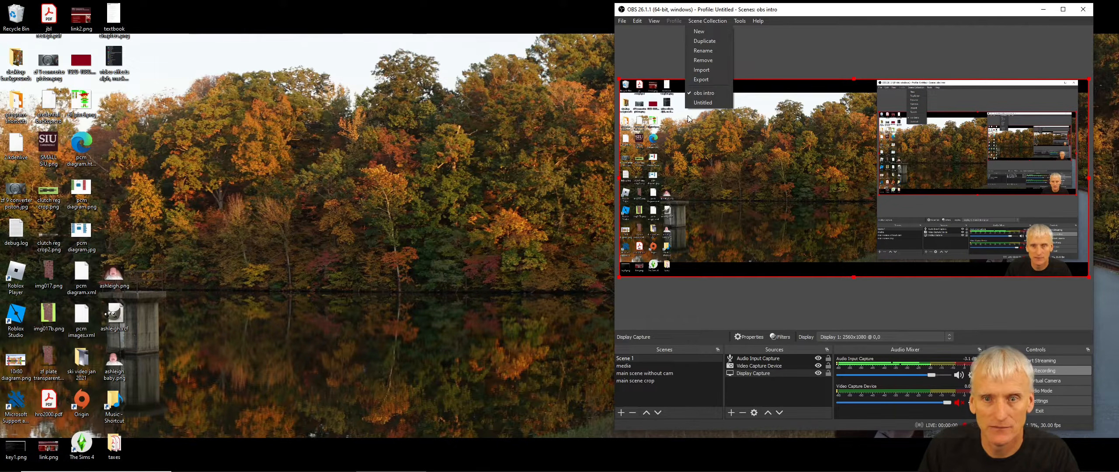
{"action": "left_click", "coordinate": [623, 23]}
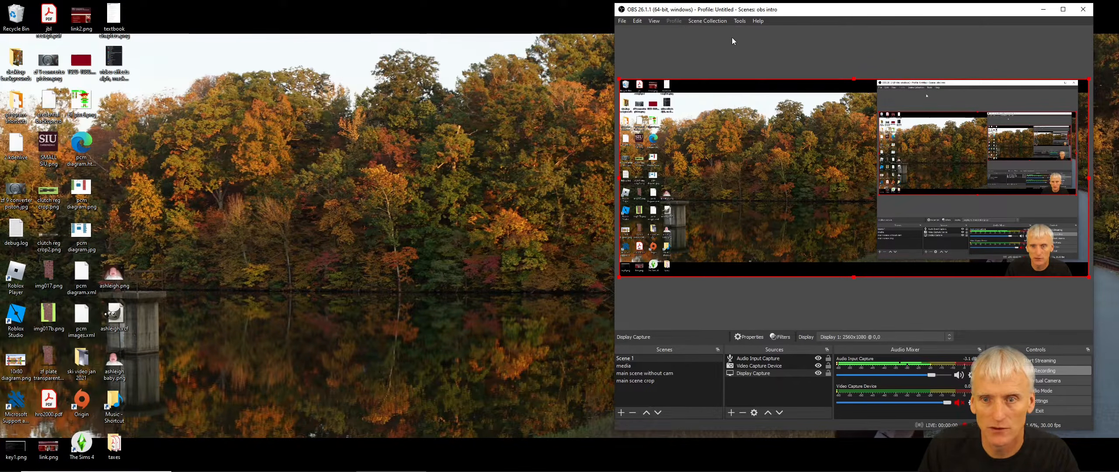
{"action": "left_click", "coordinate": [733, 41]}
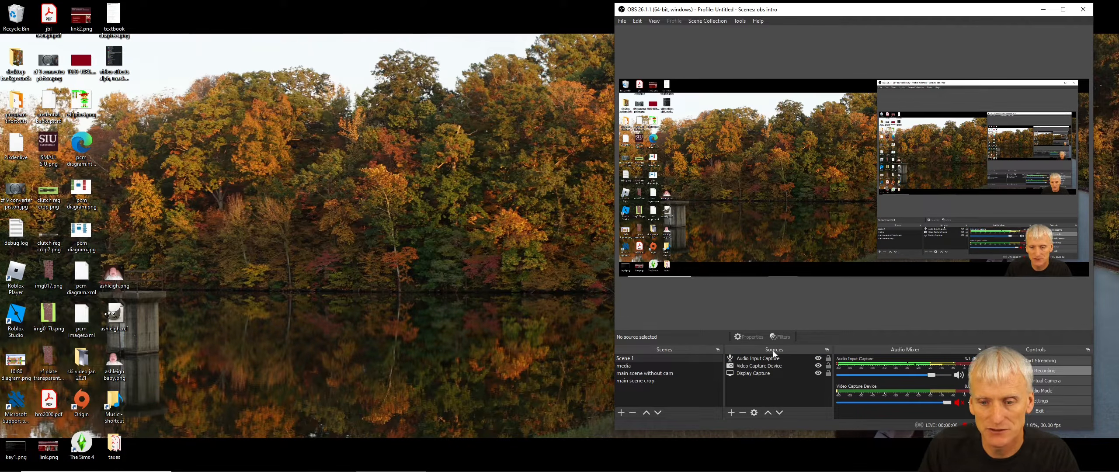
- Rename the scene Scene 1 to main
{"action": "right_click", "coordinate": [634, 358]}
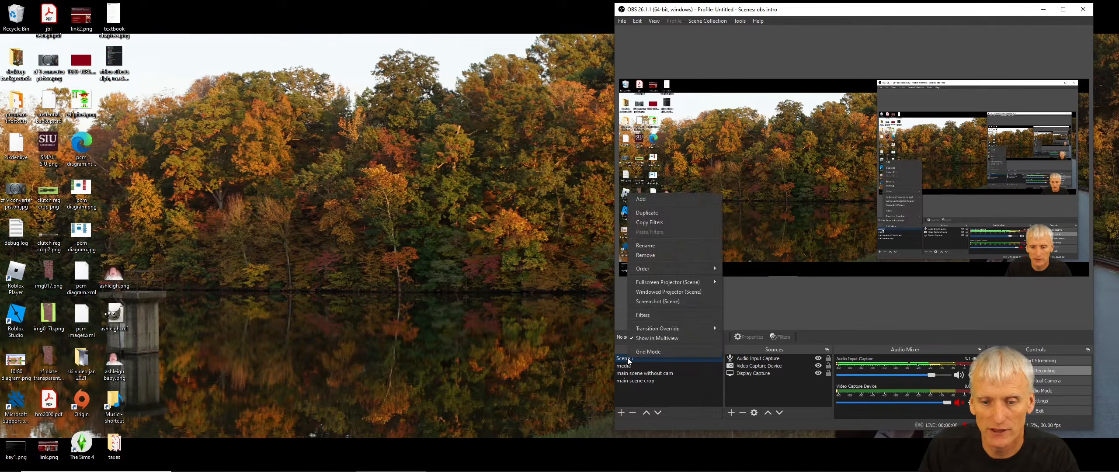
{"action": "left_click", "coordinate": [652, 244]}
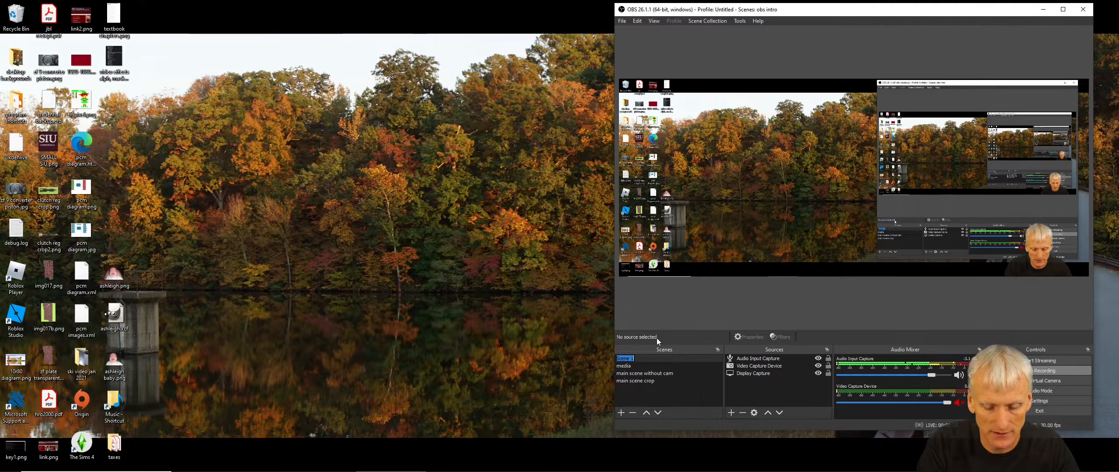
{"action": "key", "text": "BackSpace"}
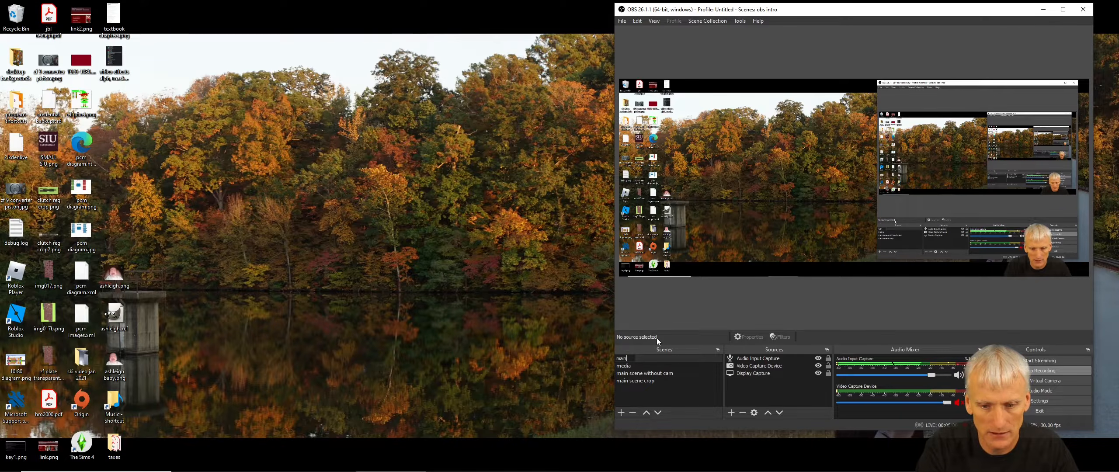
{"action": "type", "text": "main"}
{"action": "key", "text": "Return"}
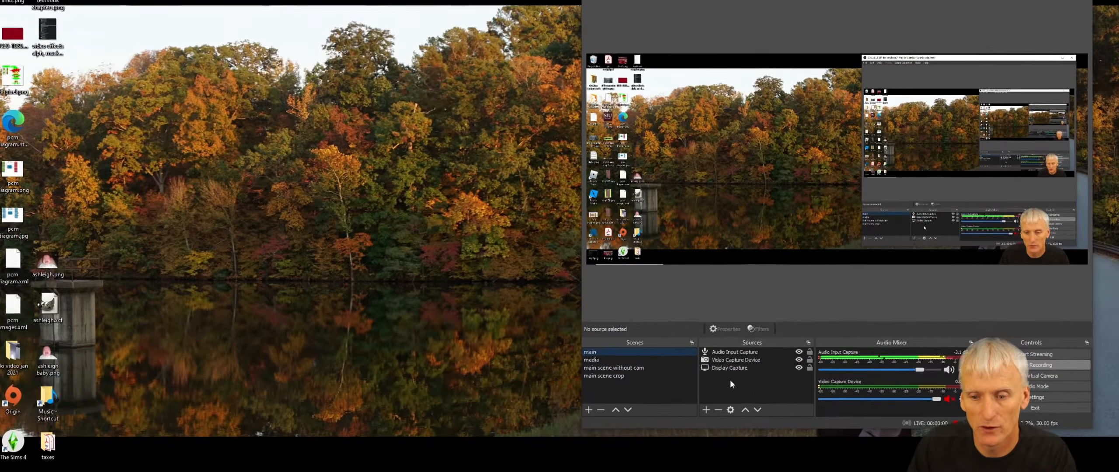
{"action": "right_click", "coordinate": [753, 383]}
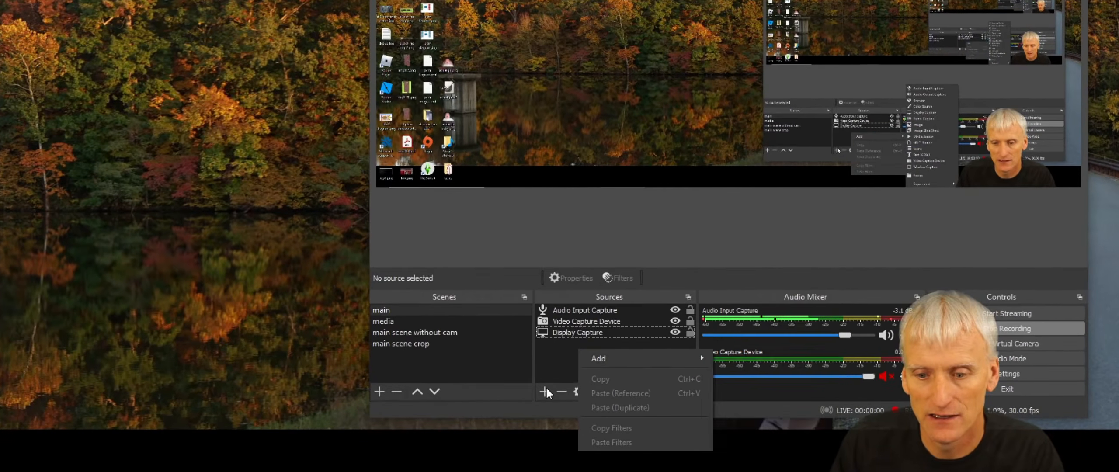
{"action": "left_click", "coordinate": [546, 392]}
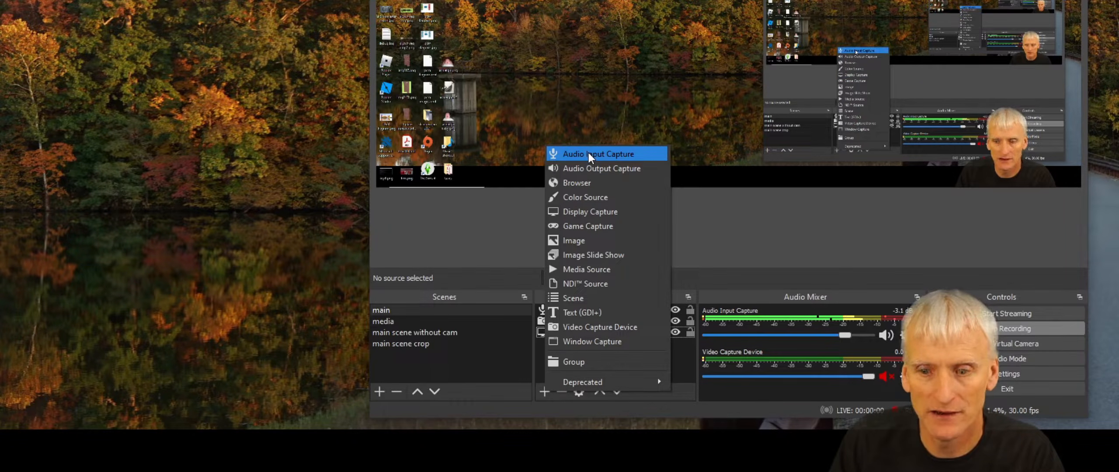
{"action": "left_click", "coordinate": [540, 362]}
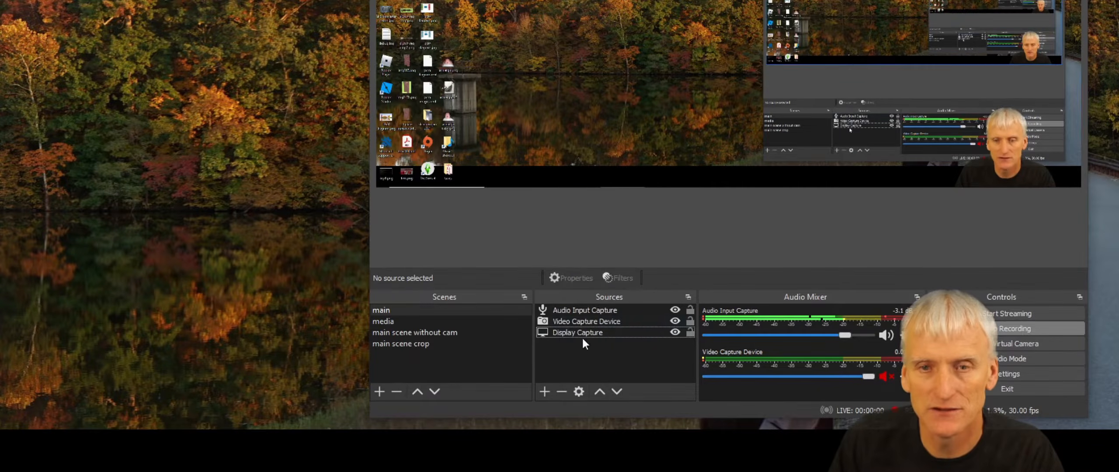
- Add an Image source to the main scene using tb injectors.png from the Pictures folder
{"action": "left_click", "coordinate": [550, 334]}
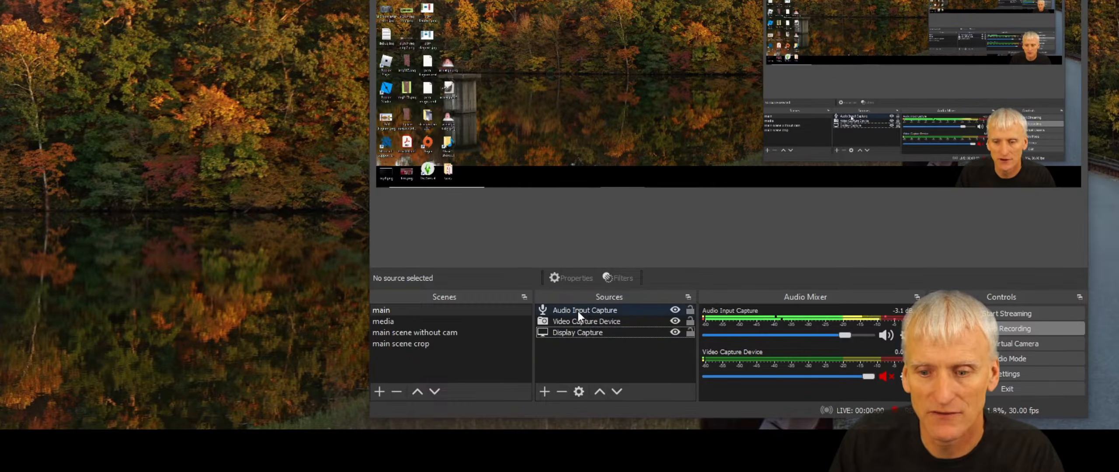
{"action": "left_click", "coordinate": [576, 331], "text": "ctrl"}
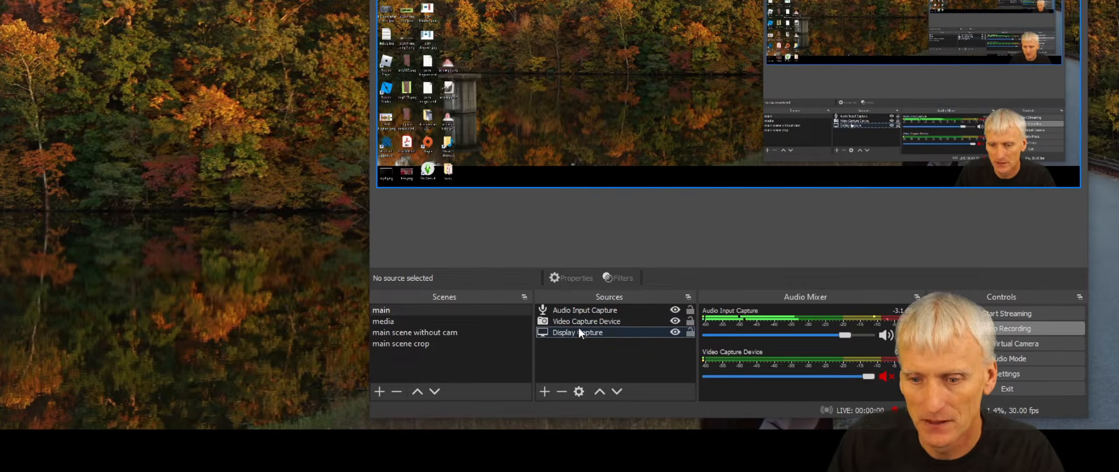
{"action": "left_click", "coordinate": [545, 391]}
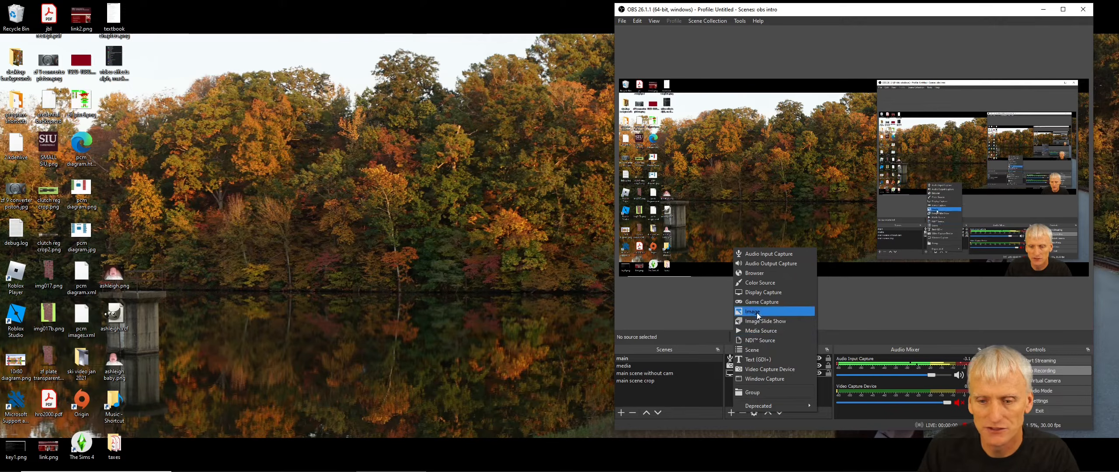
{"action": "left_click", "coordinate": [579, 267]}
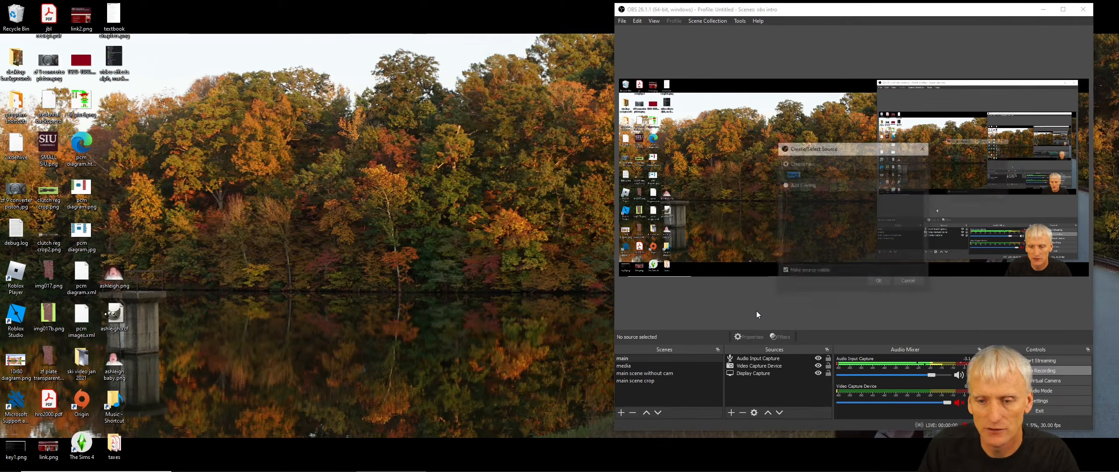
{"action": "key", "text": "Return"}
{"action": "left_click", "coordinate": [986, 365]}
{"action": "left_click", "coordinate": [630, 193]}
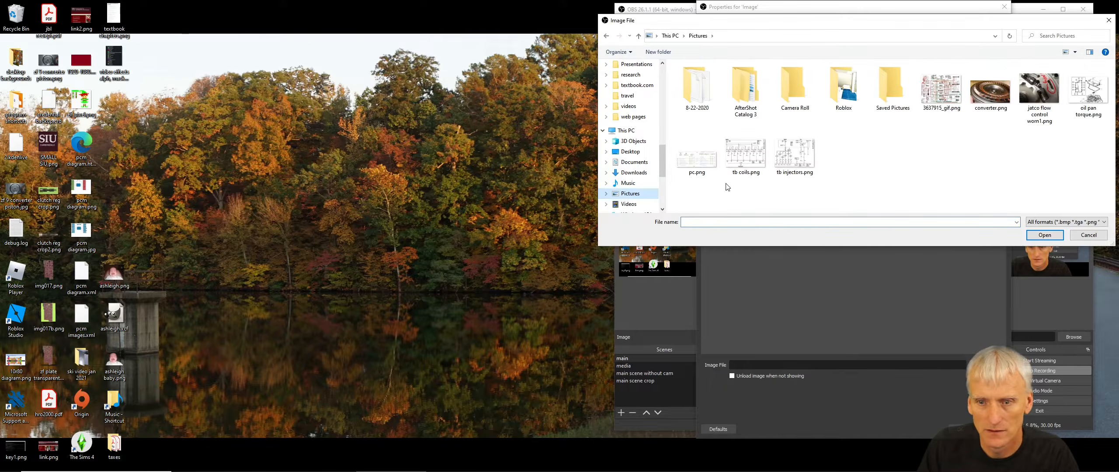
{"action": "double_click", "coordinate": [795, 154]}
{"action": "key", "text": "Return"}
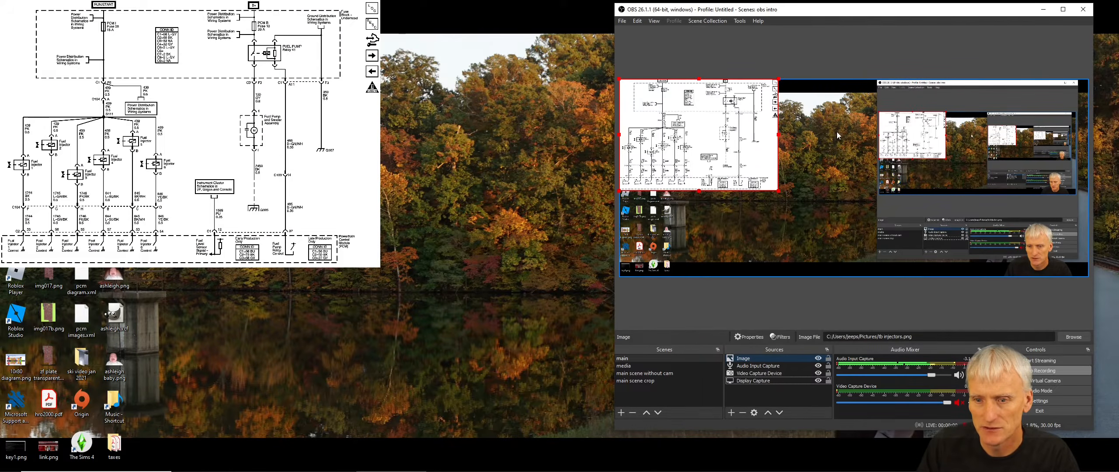
- Resize the injector diagram image and reposition it in the preview canvas
{"action": "left_click_drag", "start_coordinate": [777, 192], "coordinate": [719, 226]}
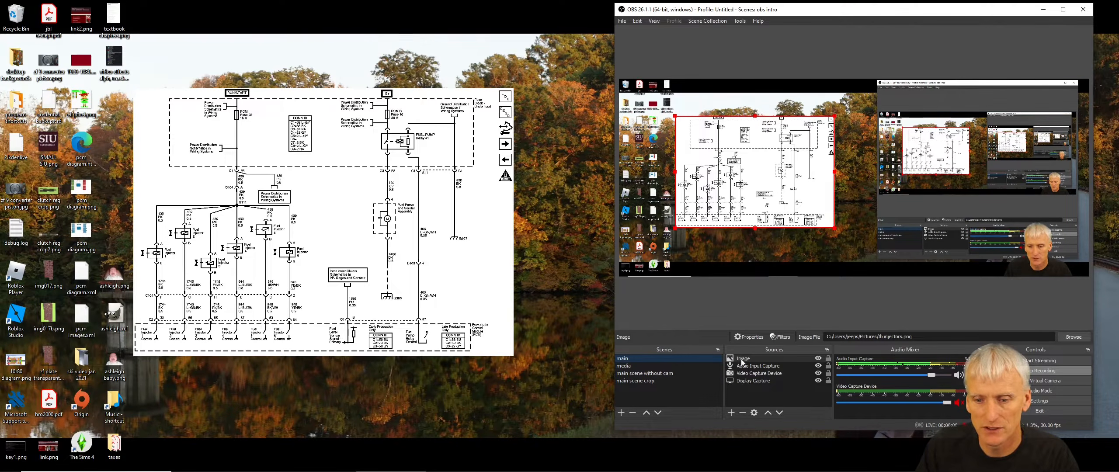
{"action": "left_click_drag", "start_coordinate": [774, 184], "coordinate": [766, 190]}
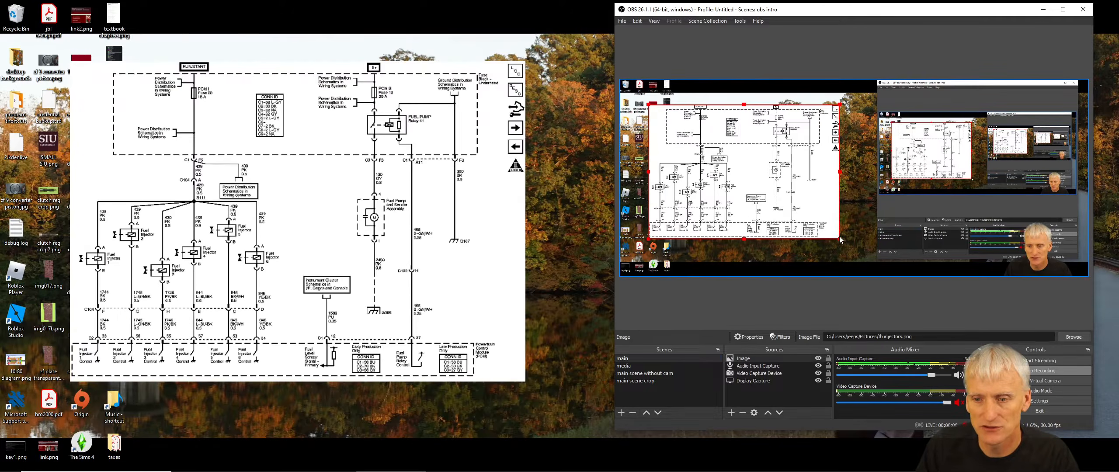
{"action": "left_click_drag", "start_coordinate": [840, 239], "coordinate": [823, 227]}
{"action": "left_click_drag", "start_coordinate": [759, 208], "coordinate": [780, 163]}
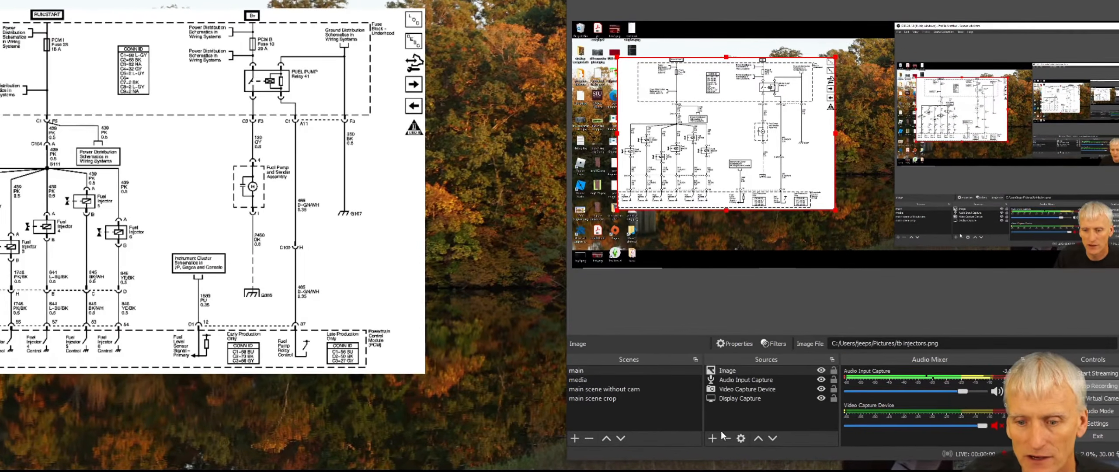
- Add a Color Source to the main scene and set its colour to #00007f
{"action": "left_click", "coordinate": [712, 438]}
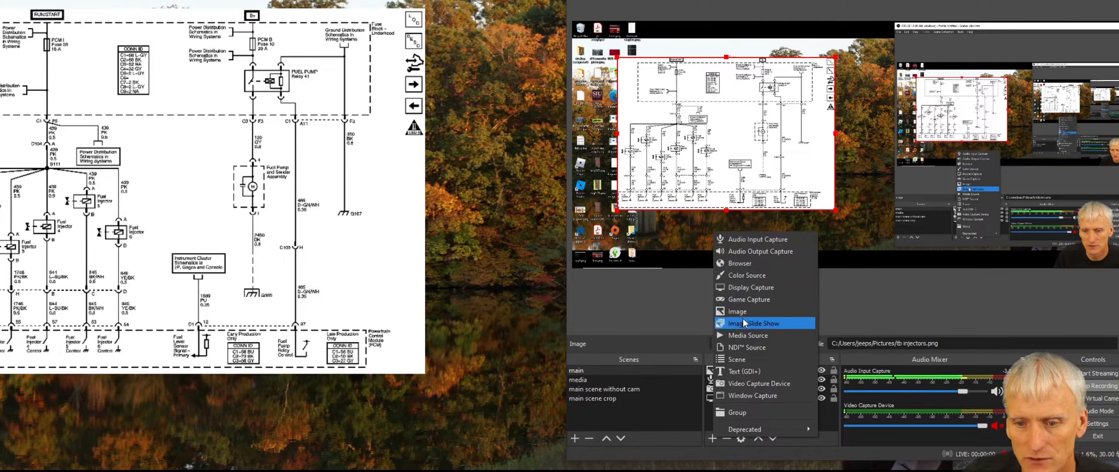
{"action": "left_click", "coordinate": [746, 274]}
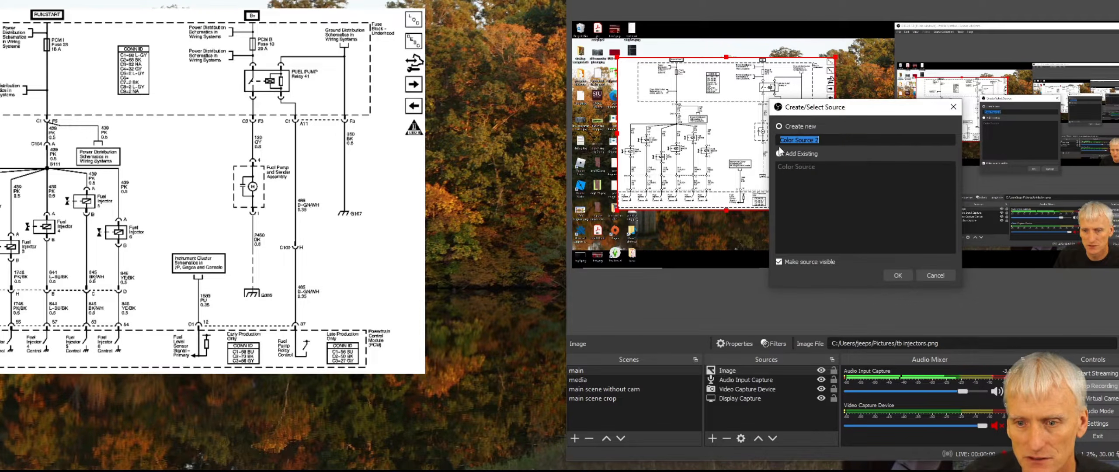
{"action": "left_click", "coordinate": [897, 276]}
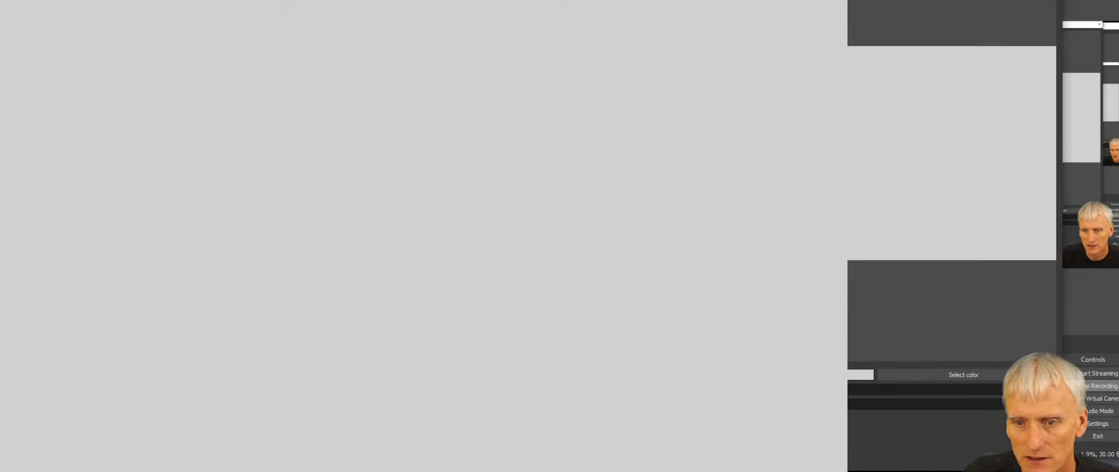
{"action": "left_click", "coordinate": [963, 372]}
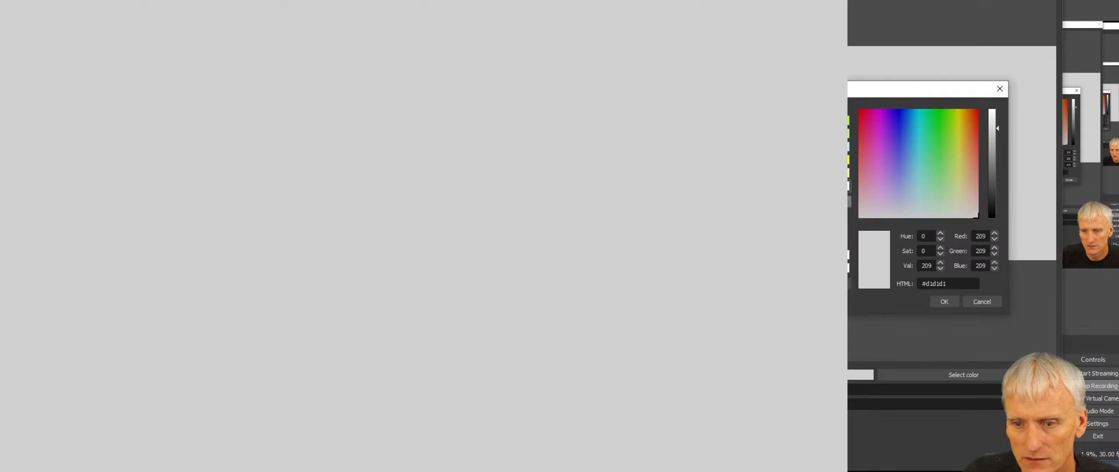
{"action": "left_click", "coordinate": [736, 134]}
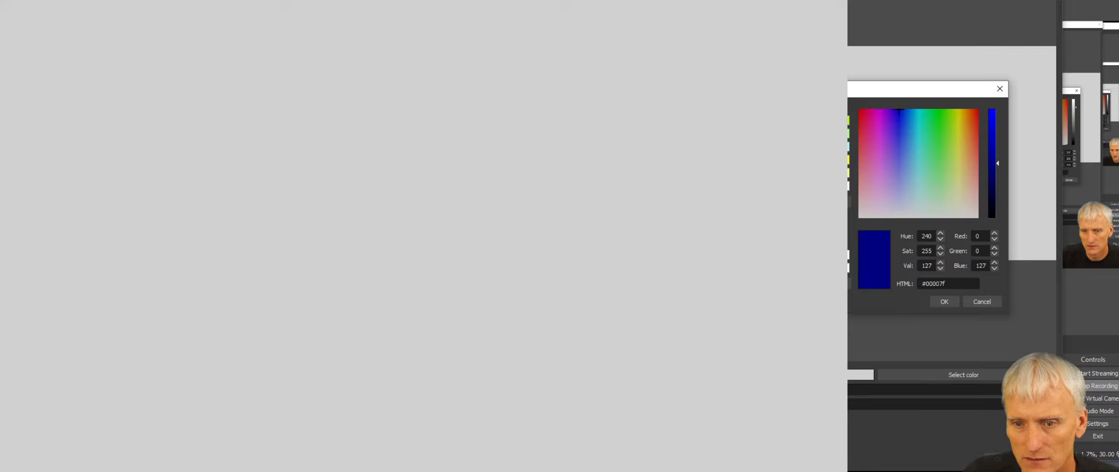
{"action": "left_click", "coordinate": [941, 302]}
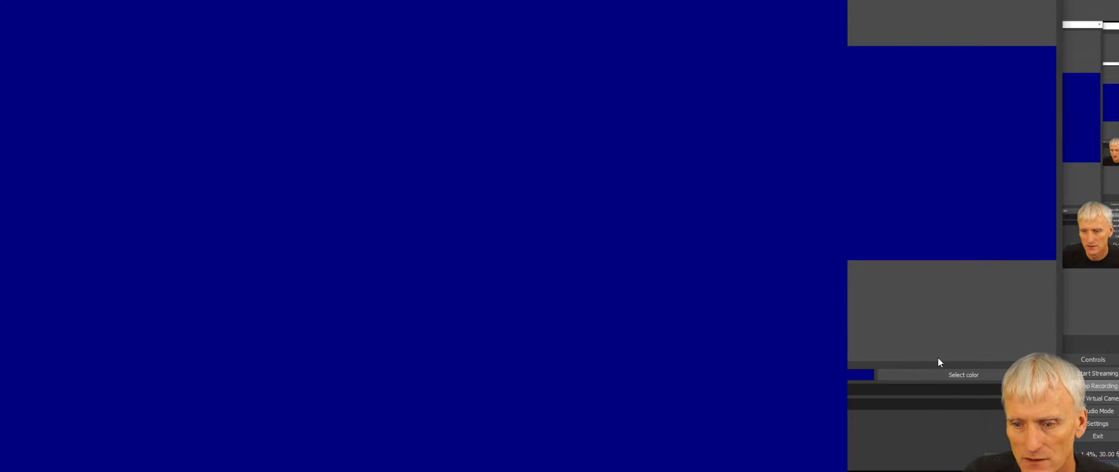
{"action": "left_click", "coordinate": [1000, 461]}
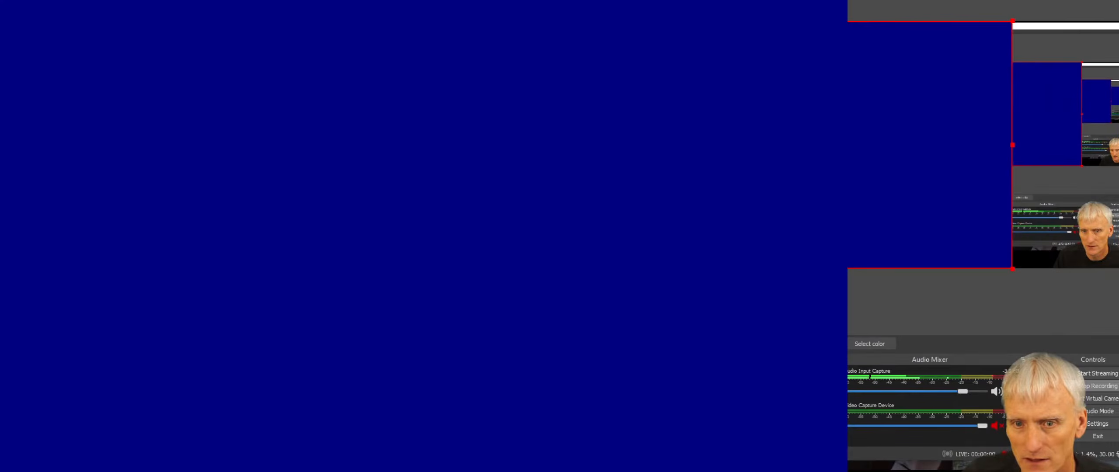
- Resize and reposition the blue colour rectangle to cover the upper-left part of the preview canvas
{"action": "left_click_drag", "start_coordinate": [573, 21], "coordinate": [758, 135]}
{"action": "left_click_drag", "start_coordinate": [821, 180], "coordinate": [674, 111]}
{"action": "left_click_drag", "start_coordinate": [800, 200], "coordinate": [752, 210]}
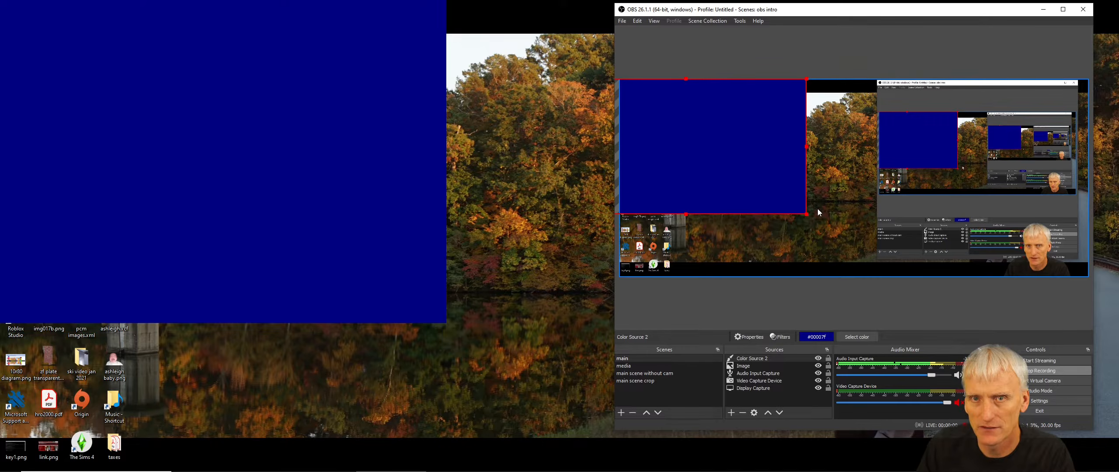
- Reorder Color Source 2 in the source list so it sits directly below the Image source
{"action": "left_click", "coordinate": [754, 358]}
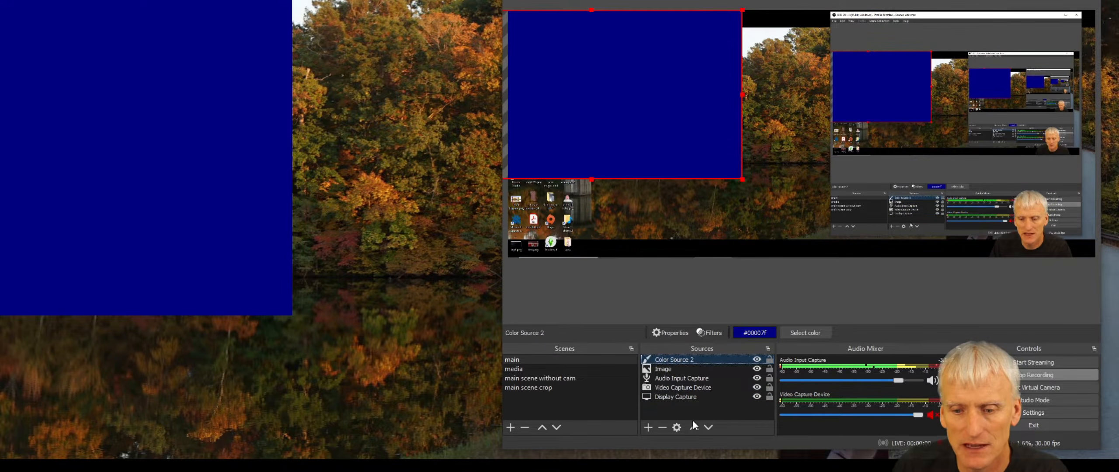
{"action": "left_click", "coordinate": [709, 427]}
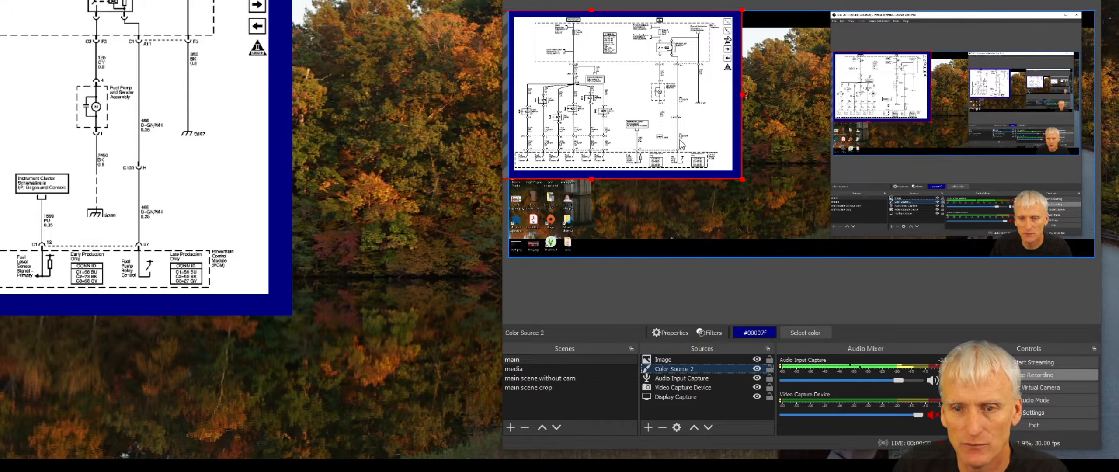
{"action": "left_click", "coordinate": [708, 427]}
{"action": "left_click", "coordinate": [708, 427]}
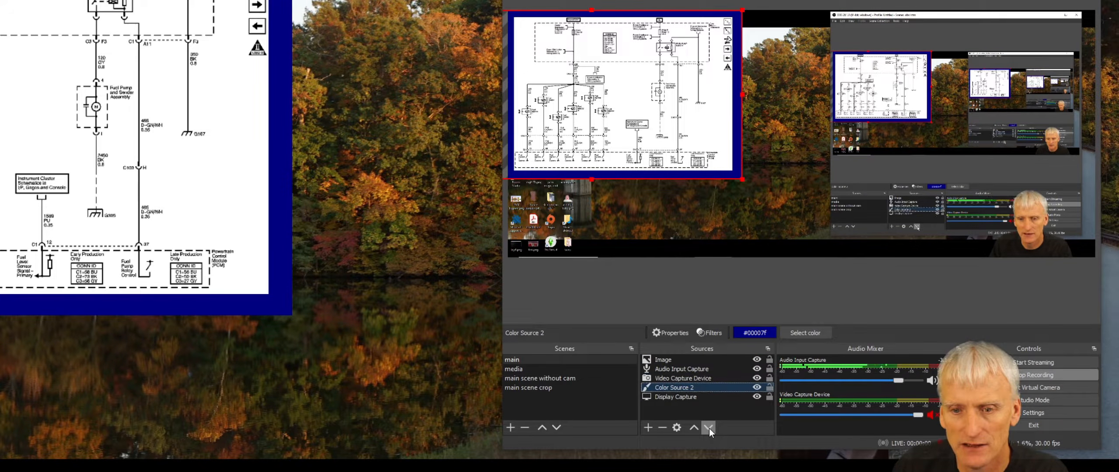
{"action": "left_click", "coordinate": [708, 427]}
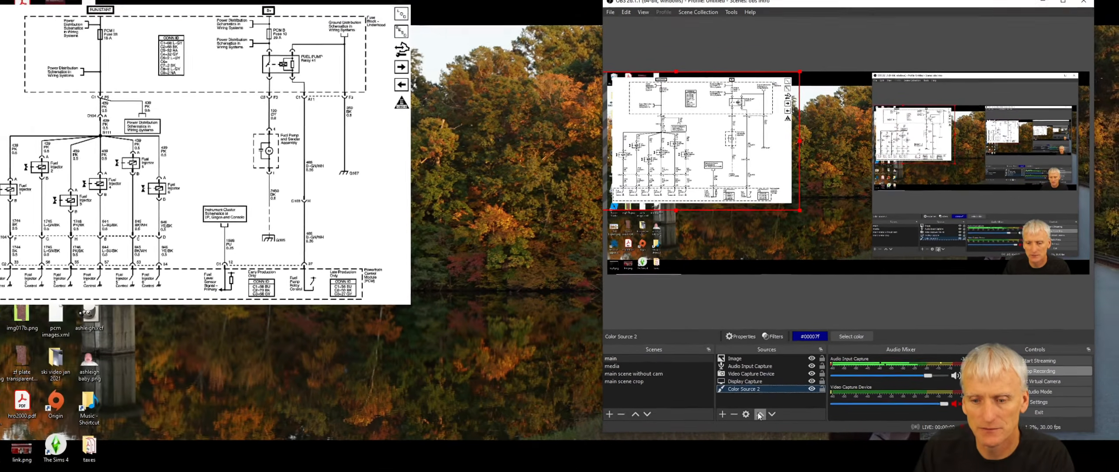
{"action": "left_click_drag", "start_coordinate": [715, 394], "coordinate": [735, 370]}
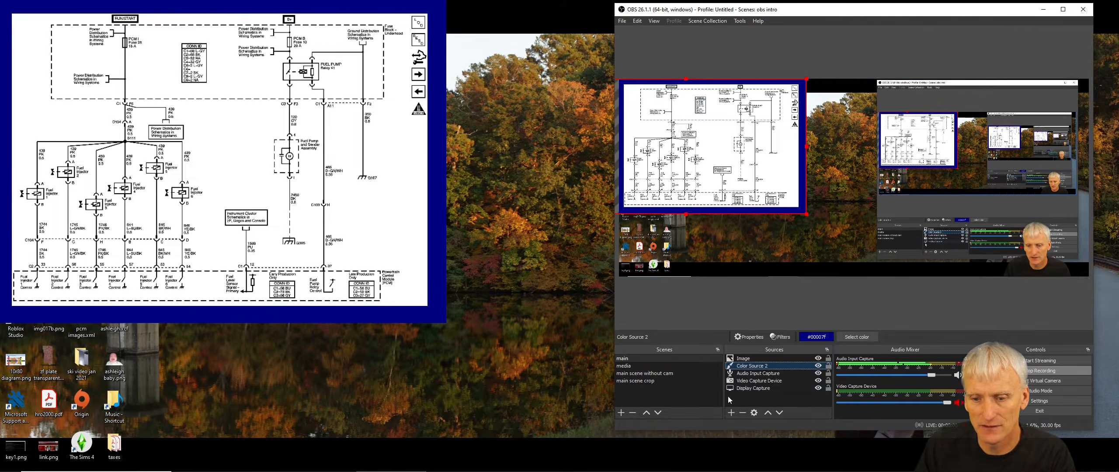
- Toggle the visibility of Color Source 2 off and on several times
{"action": "left_click", "coordinate": [817, 366]}
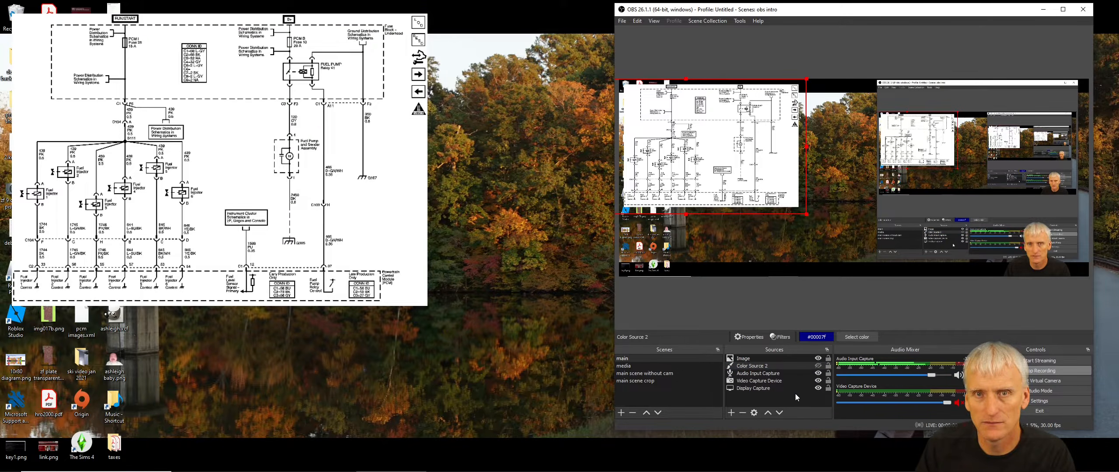
{"action": "left_click", "coordinate": [817, 366]}
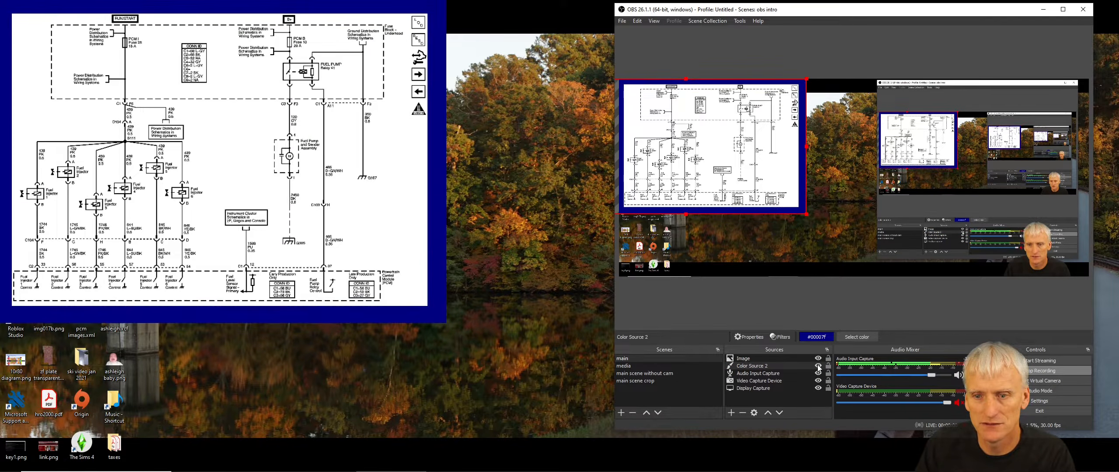
{"action": "left_click", "coordinate": [818, 367]}
{"action": "left_click", "coordinate": [818, 367]}
{"action": "left_click", "coordinate": [817, 366]}
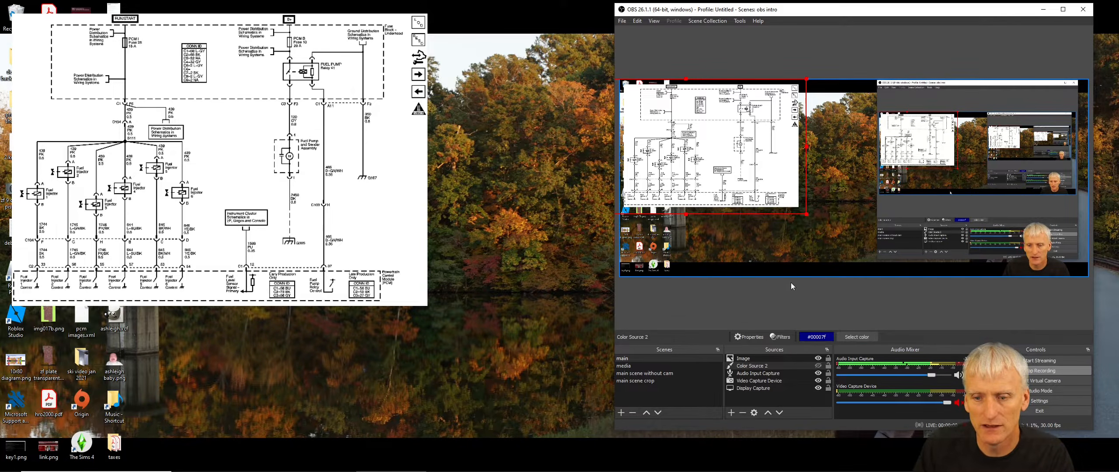
{"action": "left_click", "coordinate": [817, 366]}
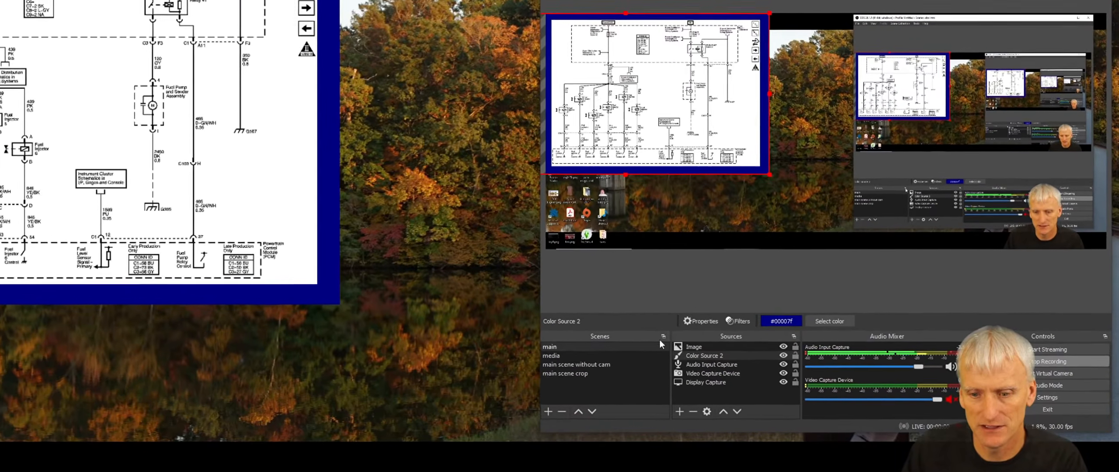
- Duplicate the main scene, keeping the name main 2
{"action": "right_click", "coordinate": [563, 346]}
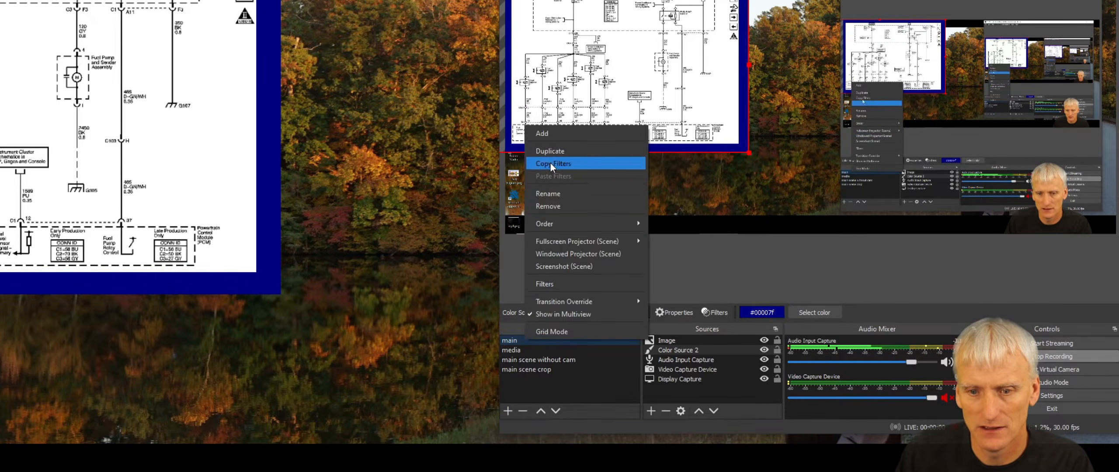
{"action": "left_click", "coordinate": [544, 151]}
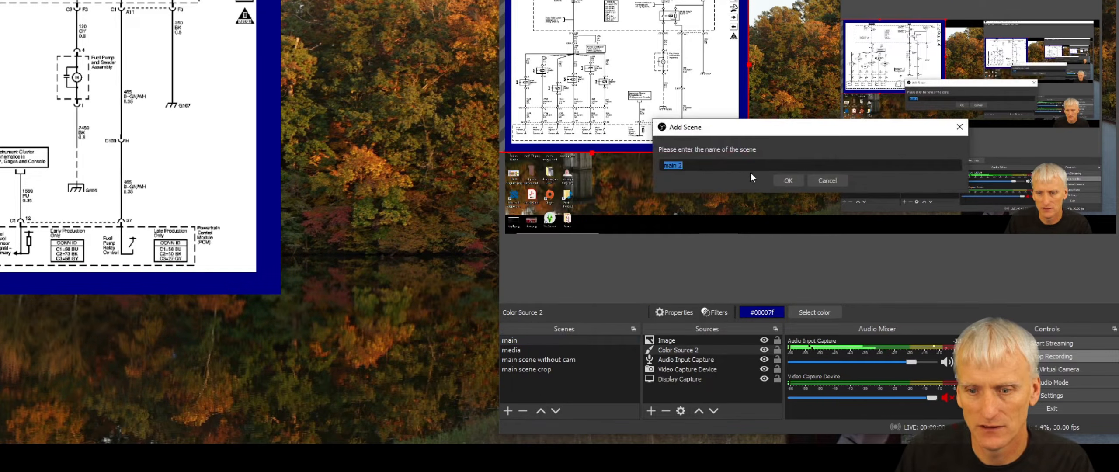
{"action": "left_click", "coordinate": [779, 180]}
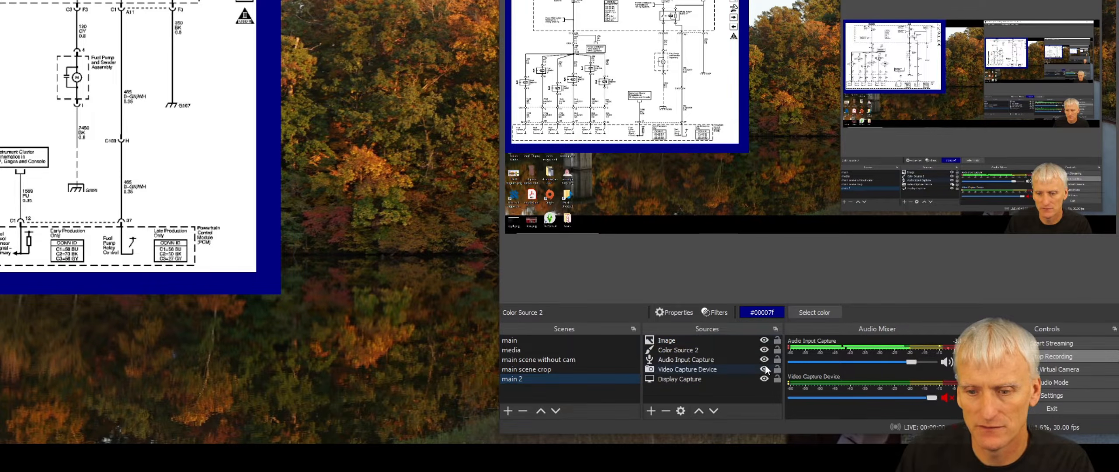
- Hide the Image and Color Source 2 sources in the main 2 scene
{"action": "left_click", "coordinate": [764, 340]}
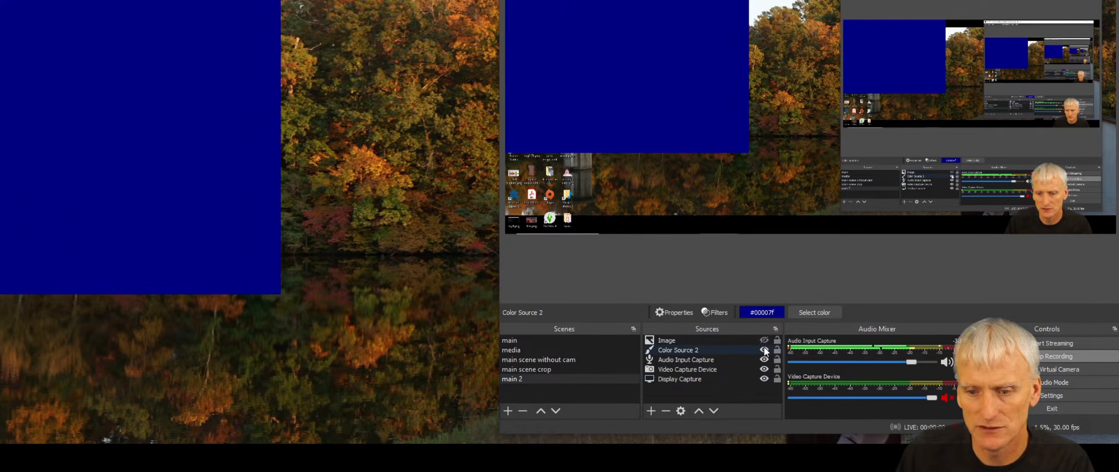
{"action": "left_click", "coordinate": [764, 350]}
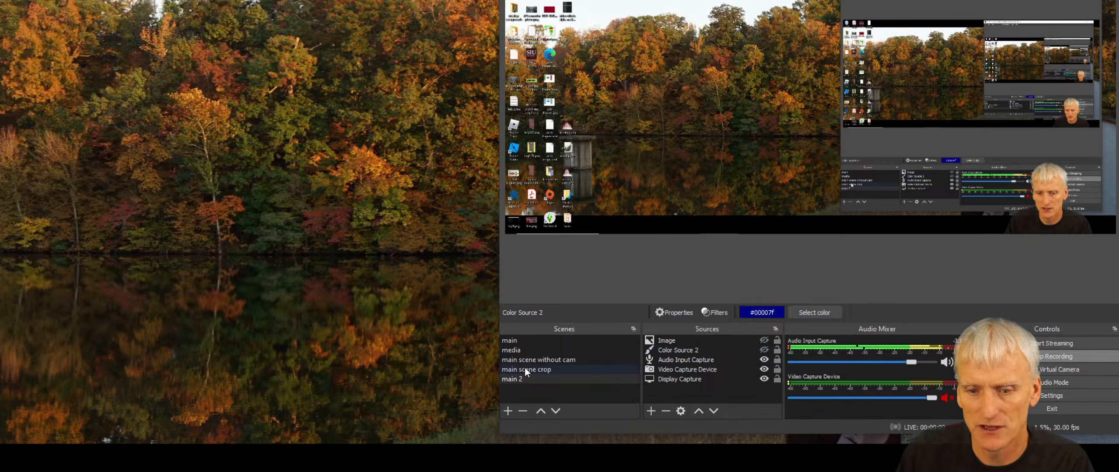
- Move the main 2 scene up to just below main in the scene list
{"action": "left_click", "coordinate": [541, 410]}
{"action": "left_click", "coordinate": [542, 410]}
{"action": "left_click", "coordinate": [542, 410]}
{"action": "left_click", "coordinate": [544, 345]}
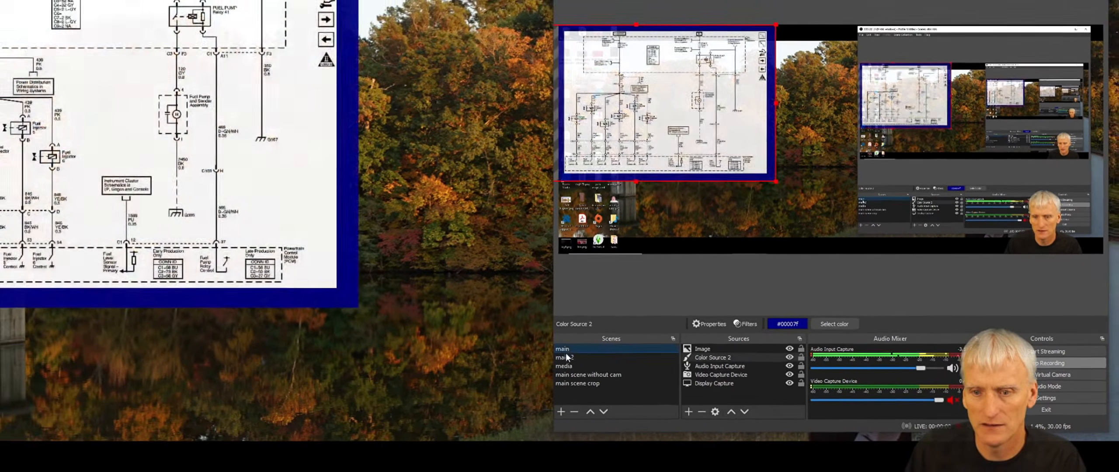
{"action": "left_click", "coordinate": [544, 354]}
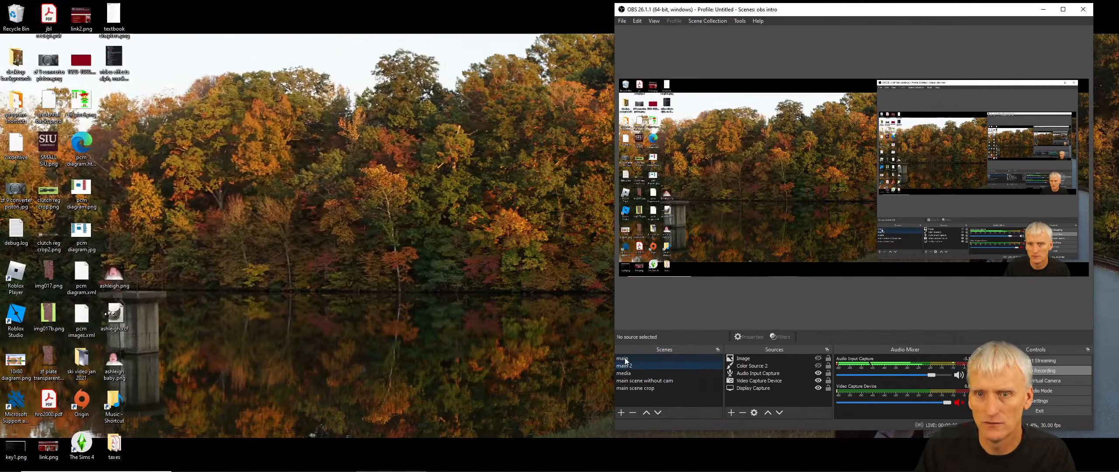
- Switch back and forth between the main and main 2 scenes to compare them
{"action": "left_click", "coordinate": [625, 359]}
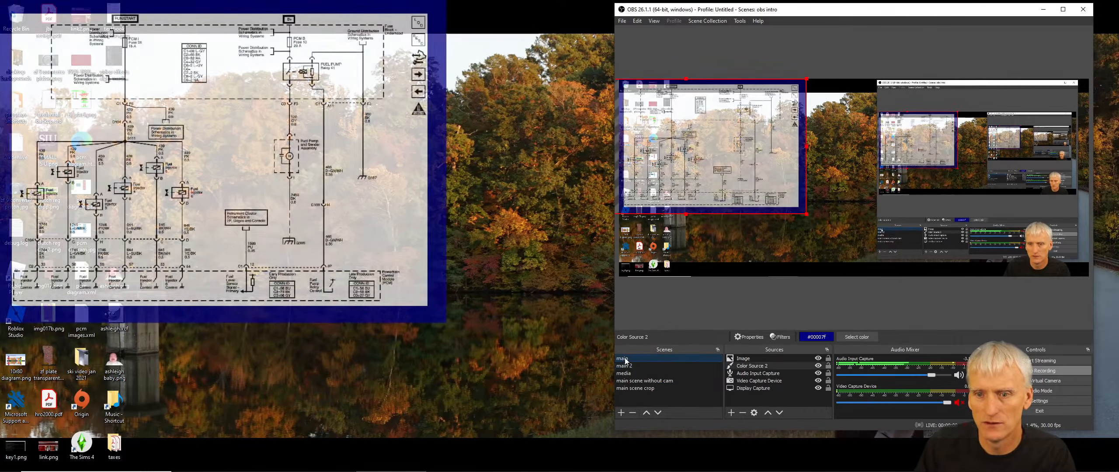
{"action": "left_click", "coordinate": [626, 366]}
{"action": "left_click", "coordinate": [625, 358]}
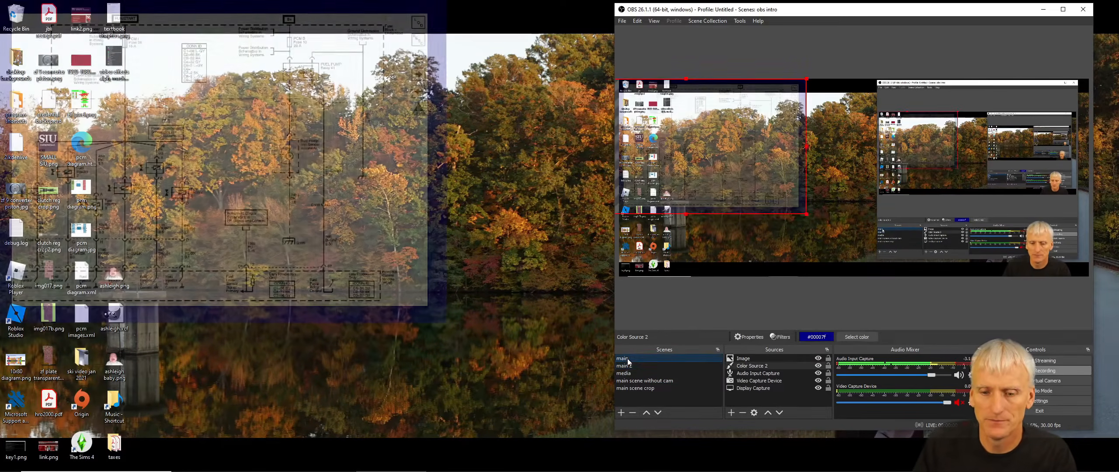
{"action": "left_click", "coordinate": [626, 366]}
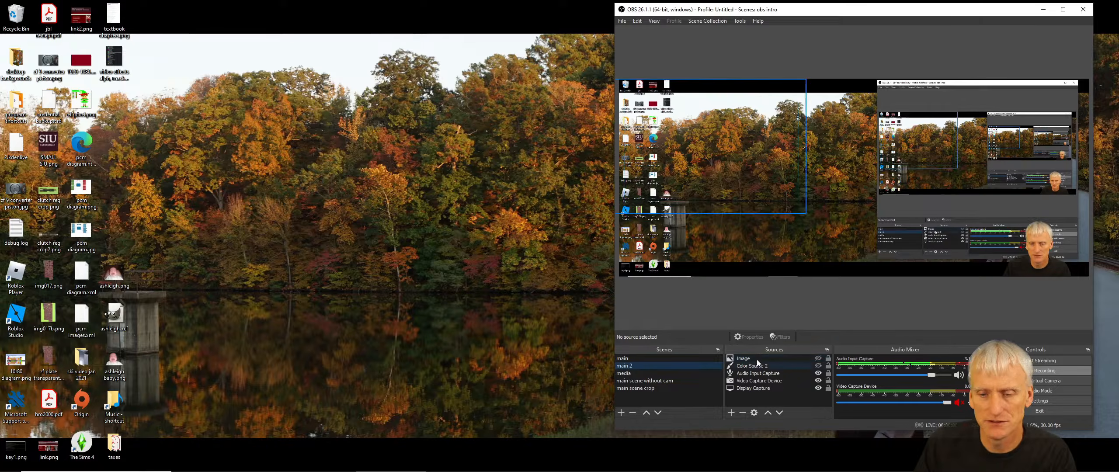
- Add an Audio Output Capture source with the Default device to main 2 and adjust its mixer volume
{"action": "left_click", "coordinate": [731, 413]}
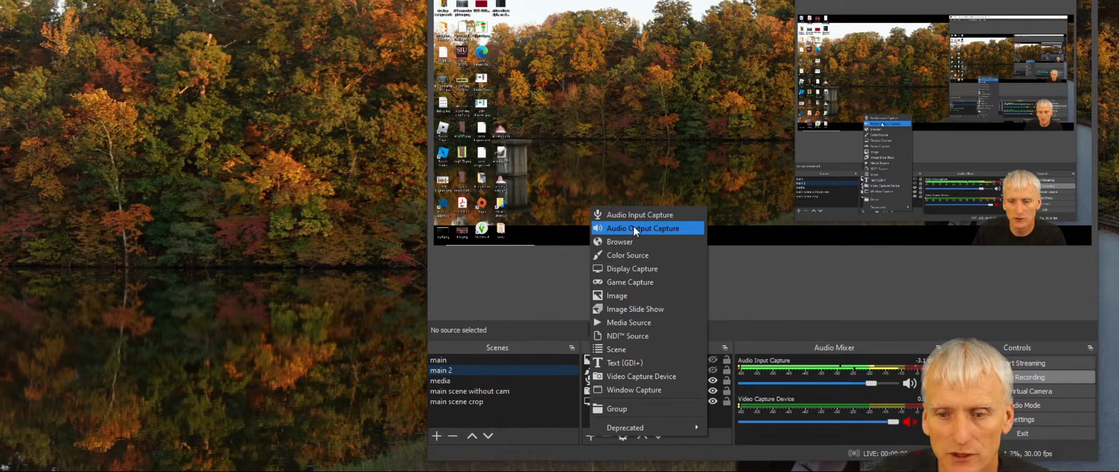
{"action": "left_click", "coordinate": [634, 229]}
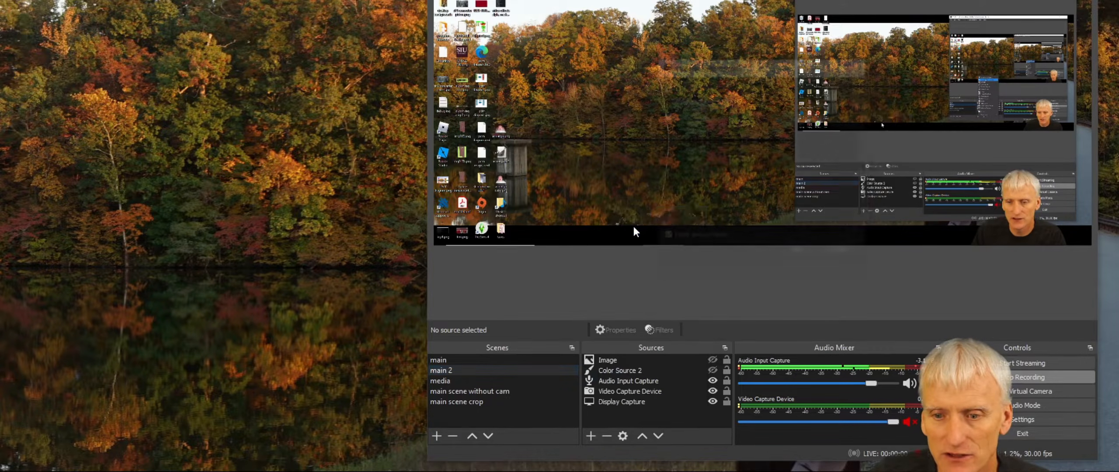
{"action": "left_click", "coordinate": [805, 250]}
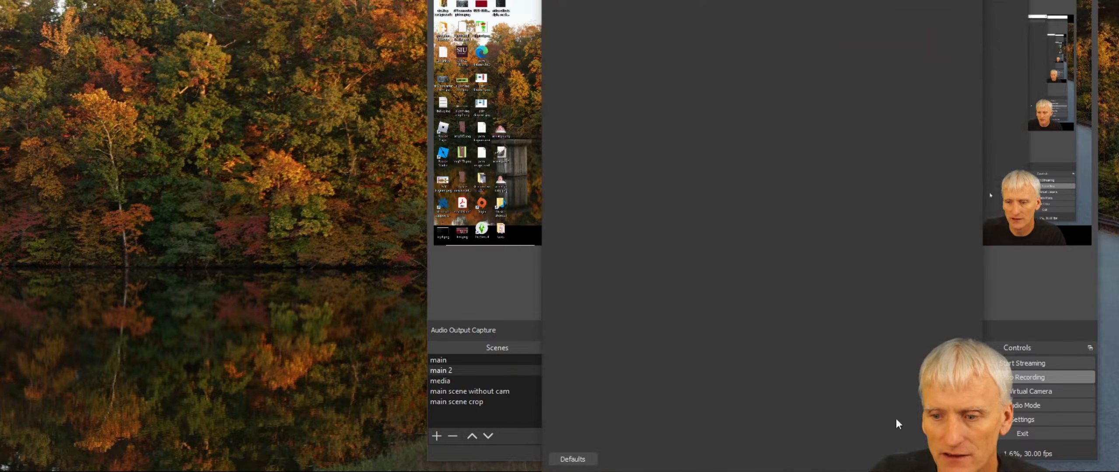
{"action": "left_click", "coordinate": [910, 461]}
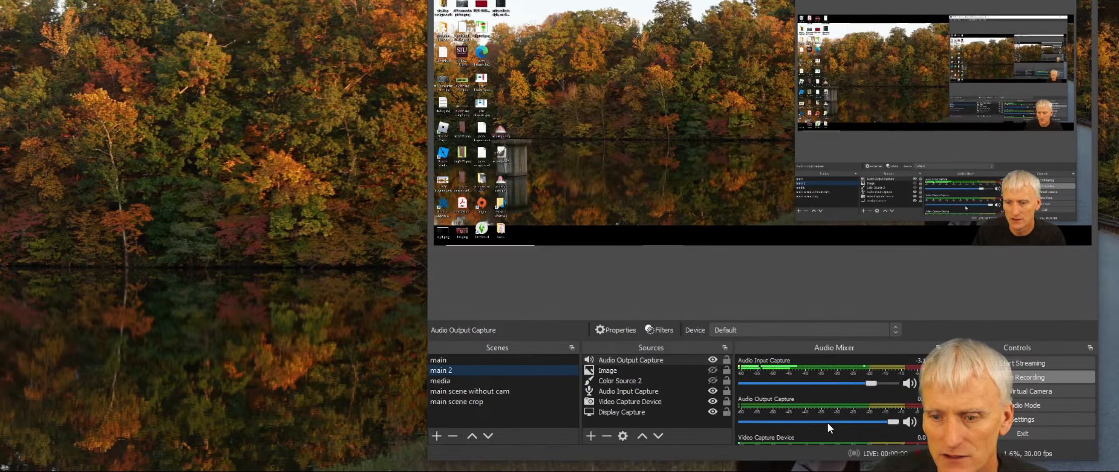
{"action": "mouse_move", "coordinate": [899, 420]}
{"action": "left_mouse_down"}
{"action": "mouse_move", "coordinate": [755, 417]}
{"action": "mouse_move", "coordinate": [853, 416]}
{"action": "mouse_move", "coordinate": [787, 415]}
{"action": "mouse_move", "coordinate": [815, 421]}
{"action": "mouse_move", "coordinate": [753, 426]}
{"action": "mouse_move", "coordinate": [903, 430]}
{"action": "left_mouse_up"}
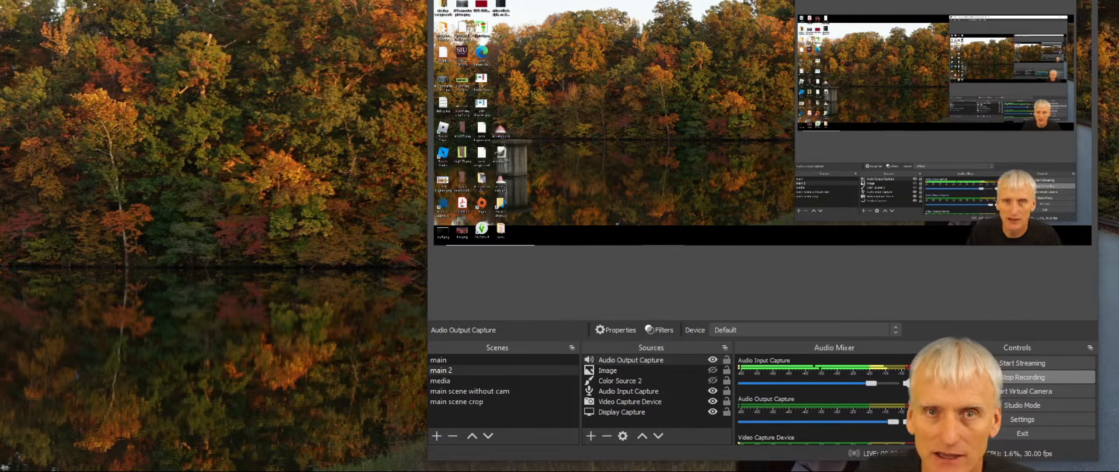
{"action": "left_click", "coordinate": [907, 421]}
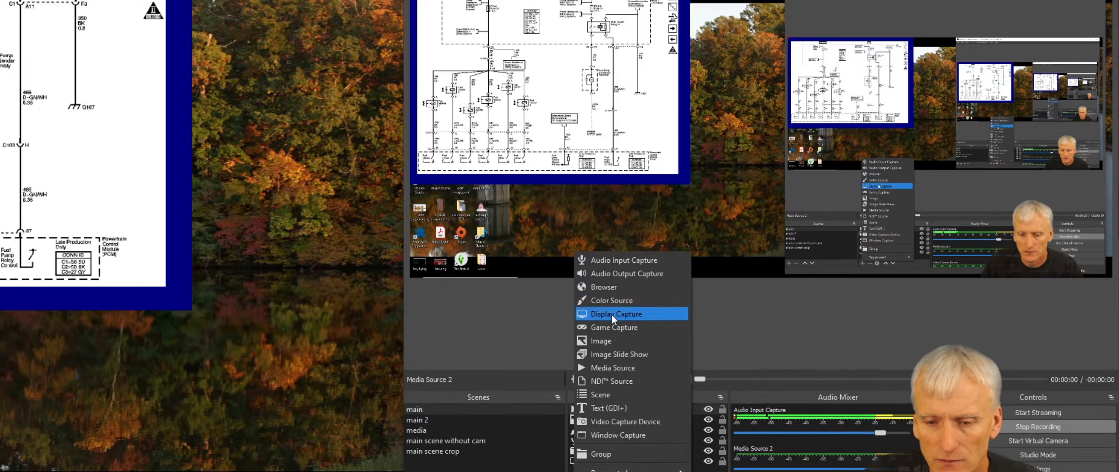
- Create a new Media Source named Media Source 3 in the main scene instead of reusing an existing one
{"action": "left_click", "coordinate": [600, 367]}
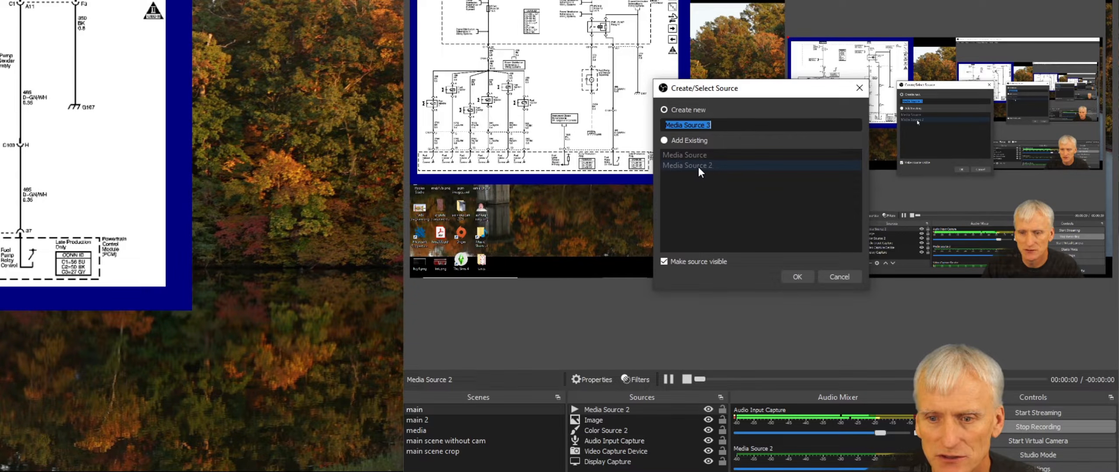
{"action": "left_click", "coordinate": [664, 140]}
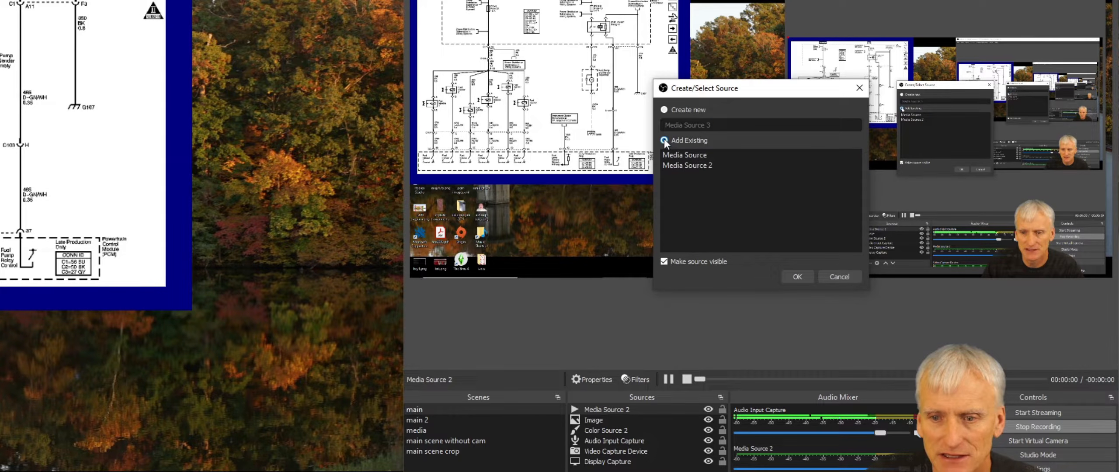
{"action": "left_click", "coordinate": [691, 156]}
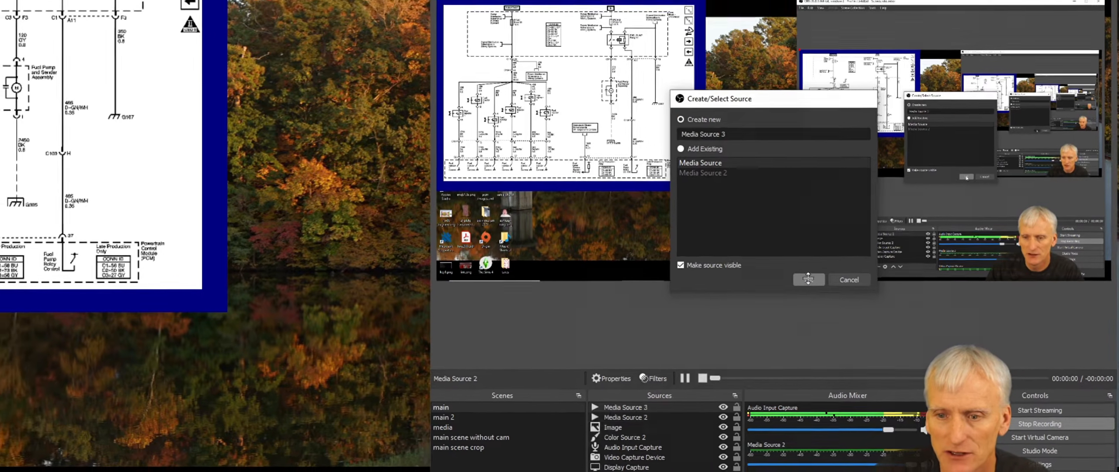
{"action": "left_click", "coordinate": [797, 276]}
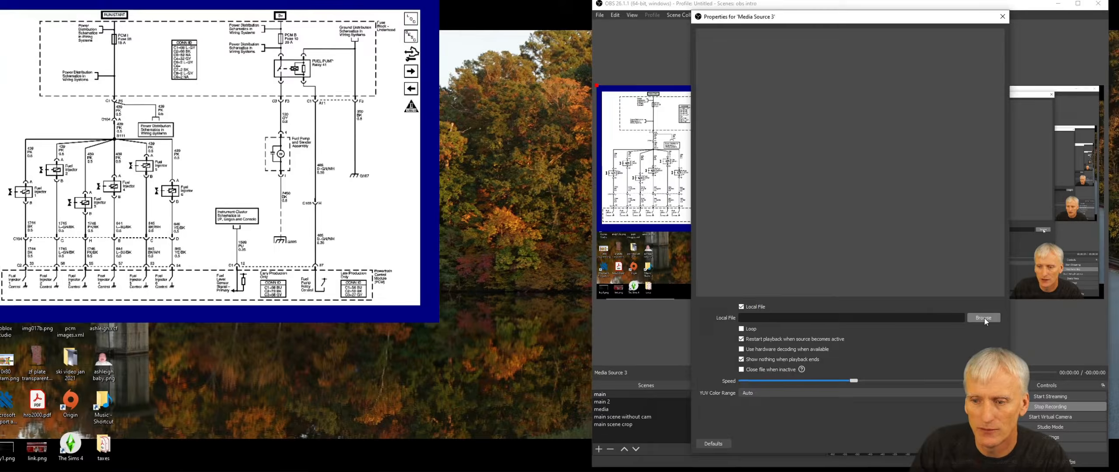
- Set Media Source 3's local file to the Falling In Reverse video in Videos > Any Video Converter > Youtube
{"action": "left_click", "coordinate": [976, 315]}
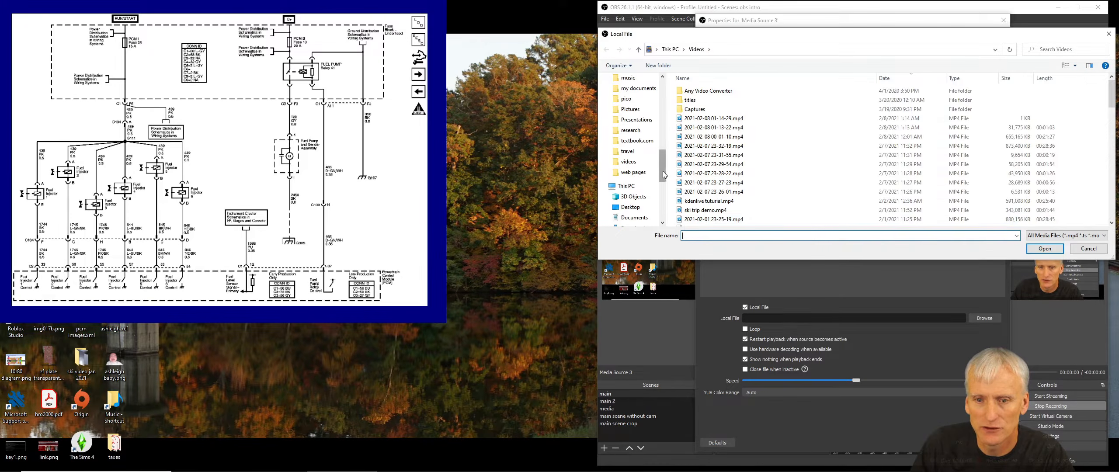
{"action": "double_click", "coordinate": [717, 91]}
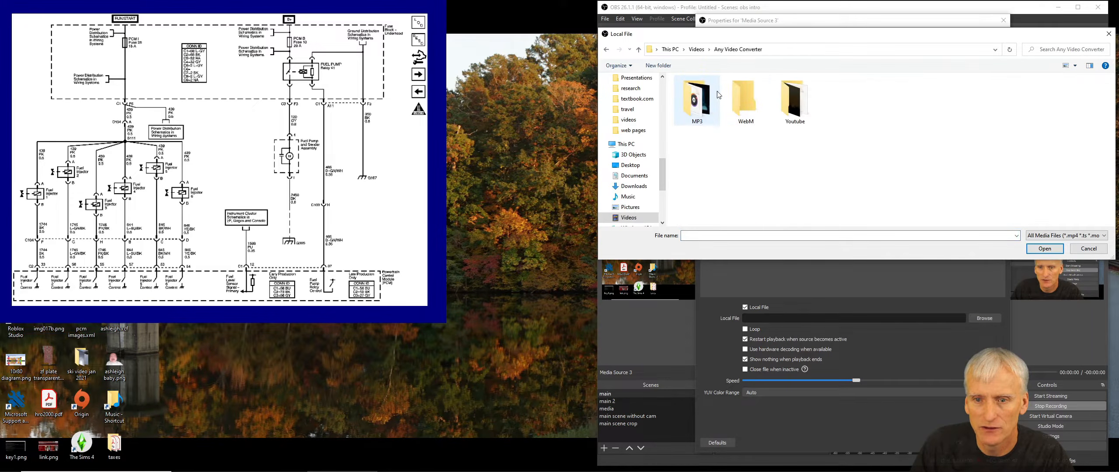
{"action": "double_click", "coordinate": [794, 101]}
{"action": "double_click", "coordinate": [697, 105]}
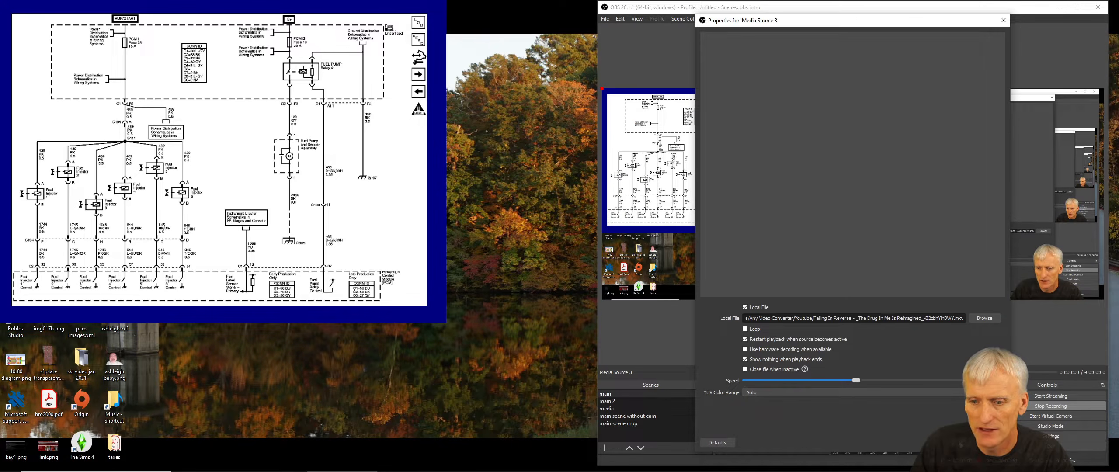
{"action": "left_click", "coordinate": [949, 442]}
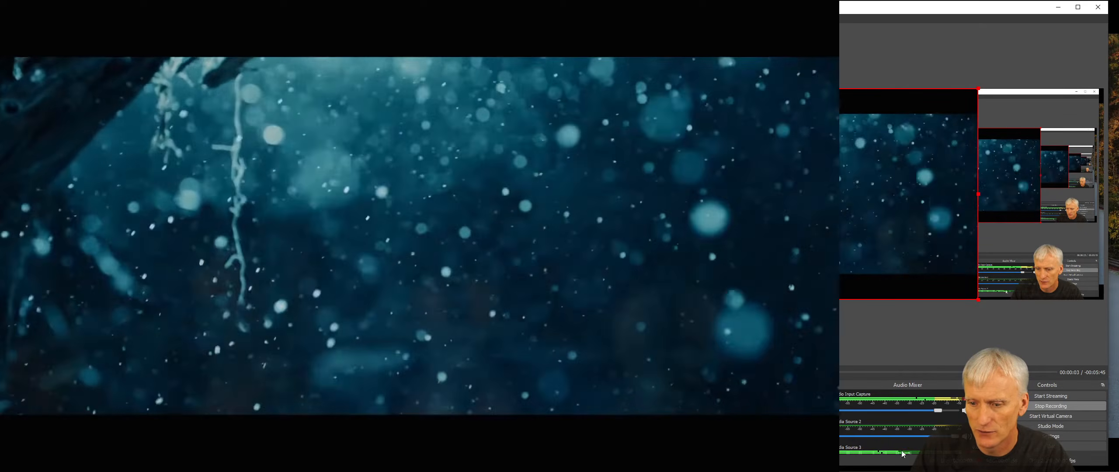
- Lower and mute Media Source 3's volume in the audio mixer
{"action": "scroll", "coordinate": [909, 421], "scroll_direction": "down", "scroll_amount": 2}
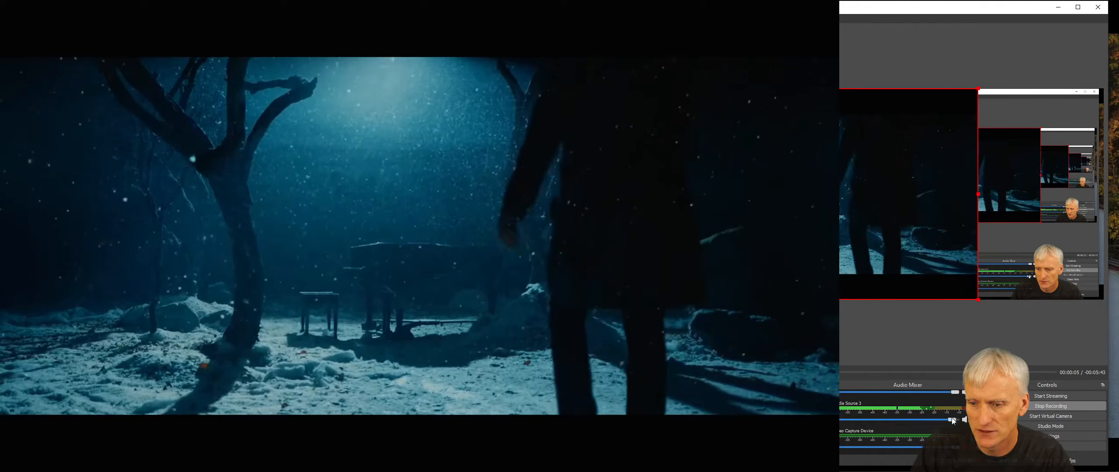
{"action": "left_click_drag", "start_coordinate": [909, 420], "coordinate": [850, 421]}
{"action": "left_click", "coordinate": [964, 419]}
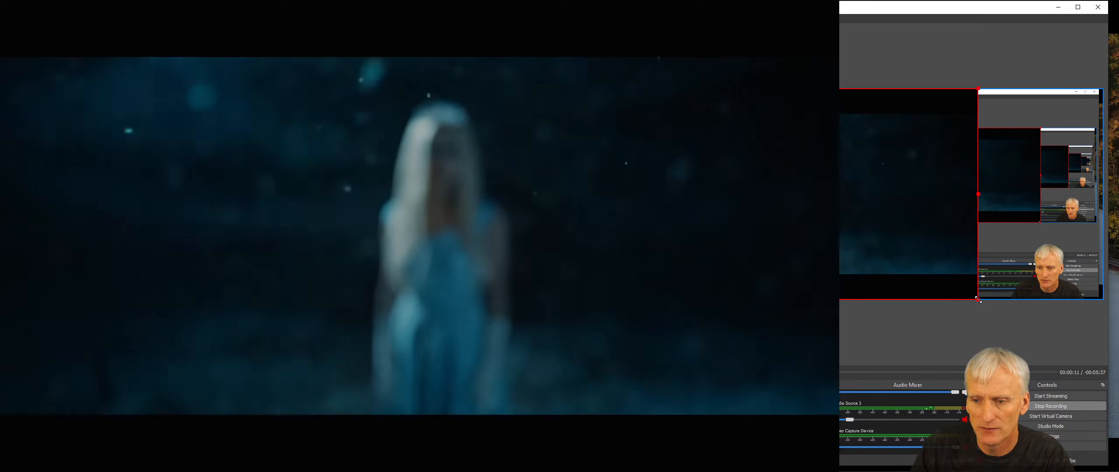
- Resize and reposition the Media Source 3 video over the upper-left area of the preview
{"action": "left_click_drag", "start_coordinate": [979, 301], "coordinate": [777, 185]}
{"action": "left_click_drag", "start_coordinate": [716, 164], "coordinate": [725, 176]}
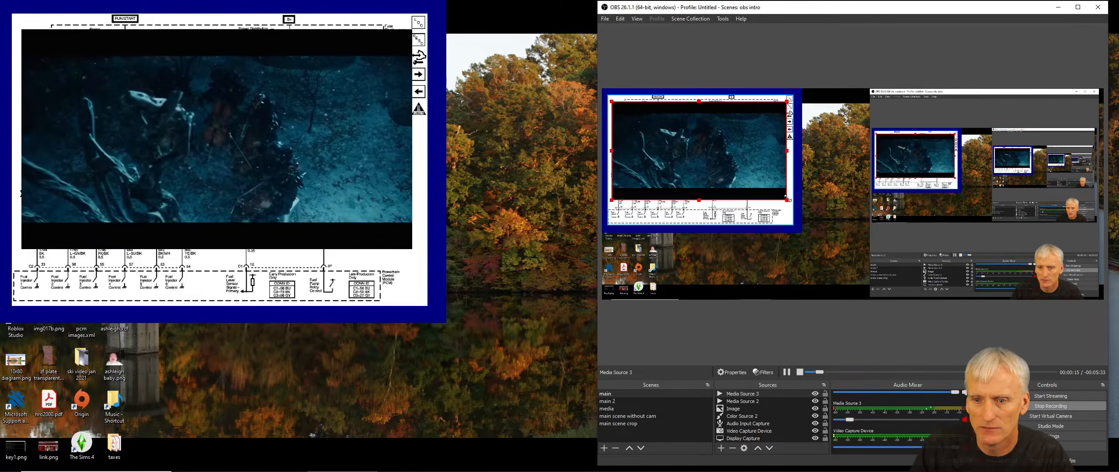
{"action": "left_click_drag", "start_coordinate": [786, 199], "coordinate": [834, 248]}
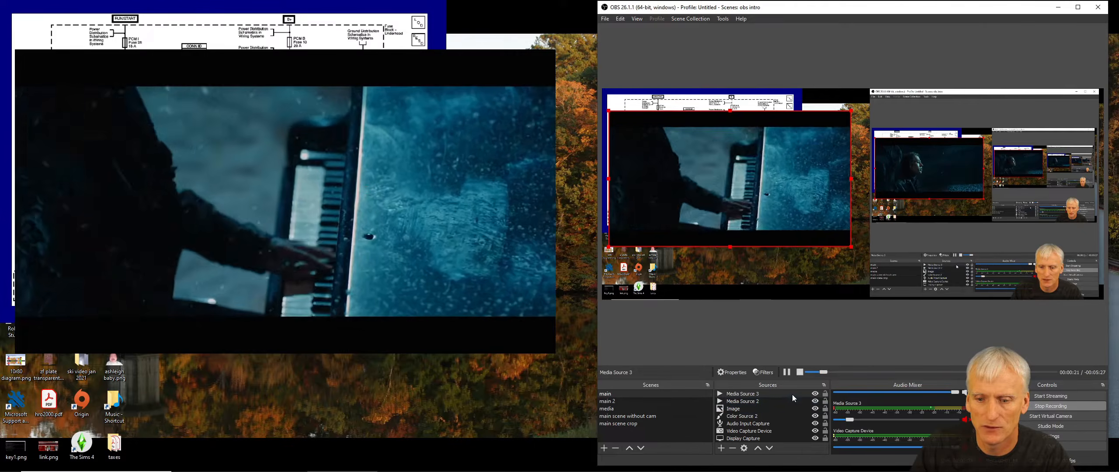
- Toggle Media Source 3's visibility off and on, then nudge the video slightly upward
{"action": "left_click", "coordinate": [815, 393]}
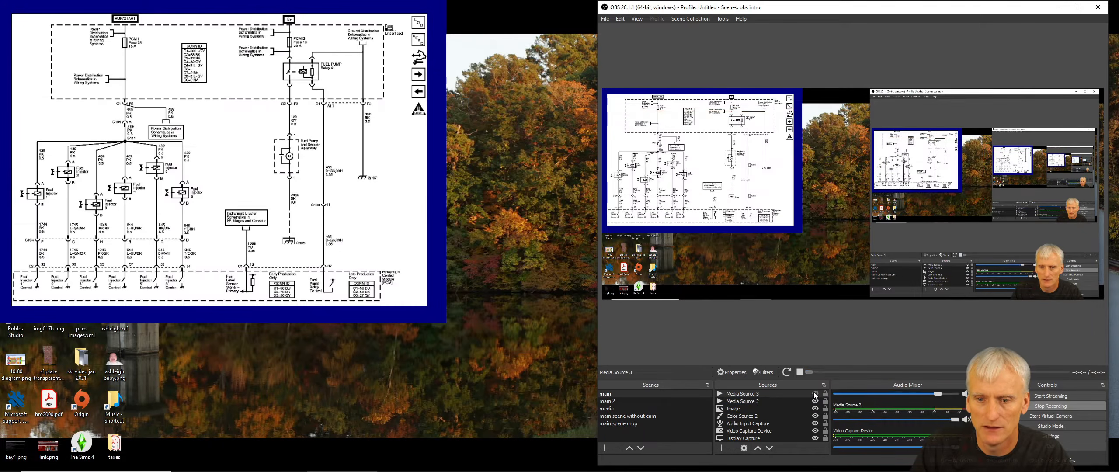
{"action": "left_click", "coordinate": [815, 394]}
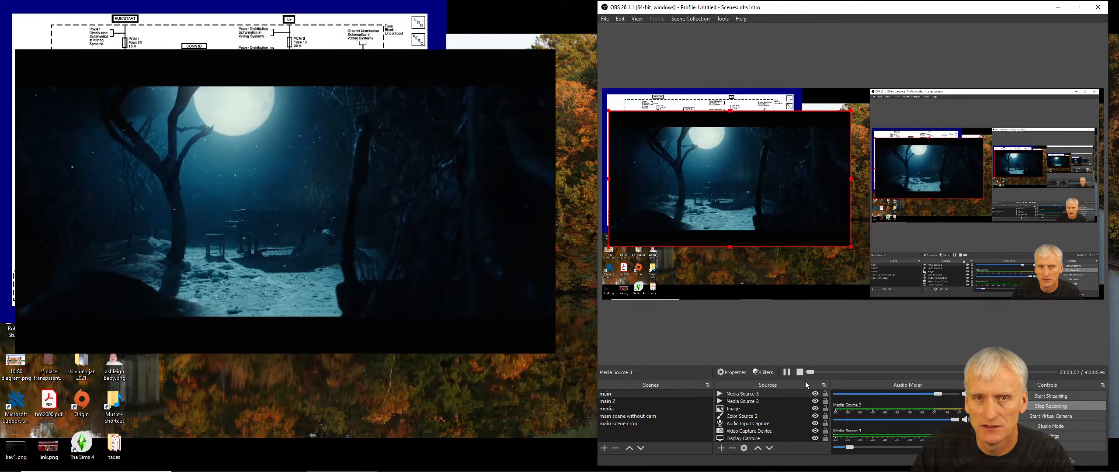
{"action": "left_click_drag", "start_coordinate": [785, 214], "coordinate": [786, 196]}
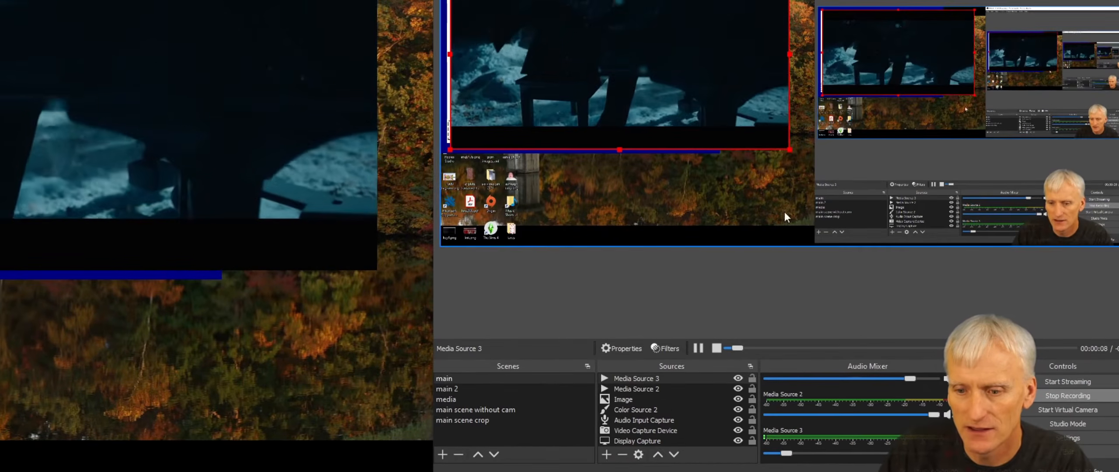
- Increase Media Source 3's playback speed in its properties
{"action": "right_click", "coordinate": [639, 376]}
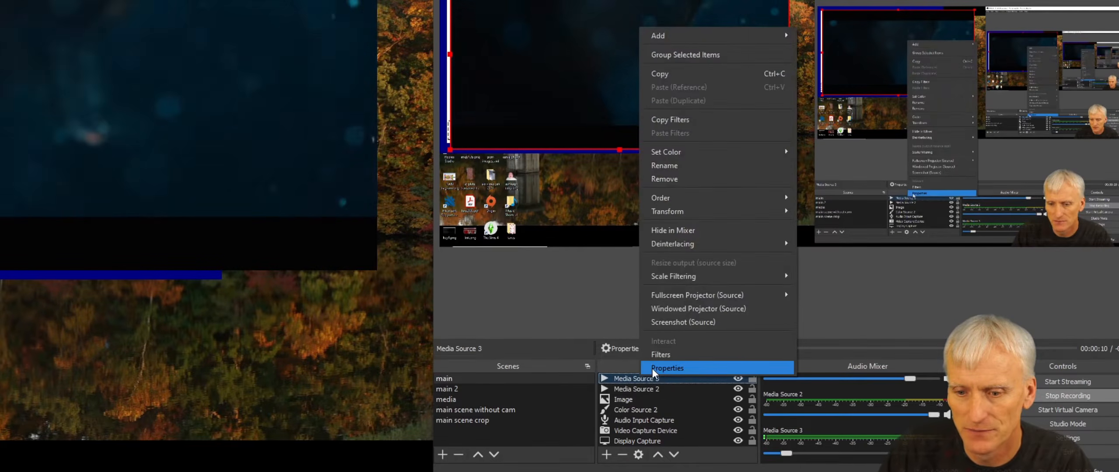
{"action": "left_click", "coordinate": [658, 368]}
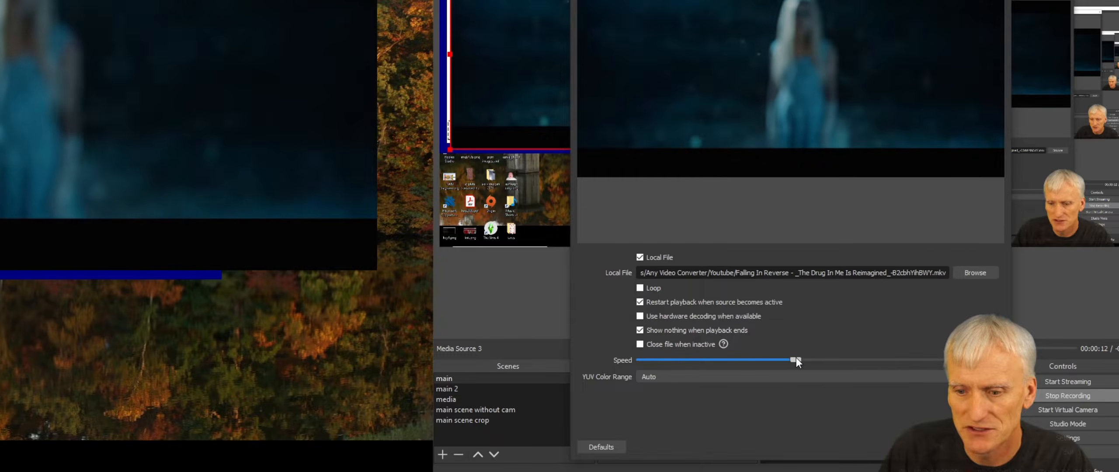
{"action": "left_click_drag", "start_coordinate": [795, 358], "coordinate": [918, 357]}
{"action": "left_click", "coordinate": [953, 446]}
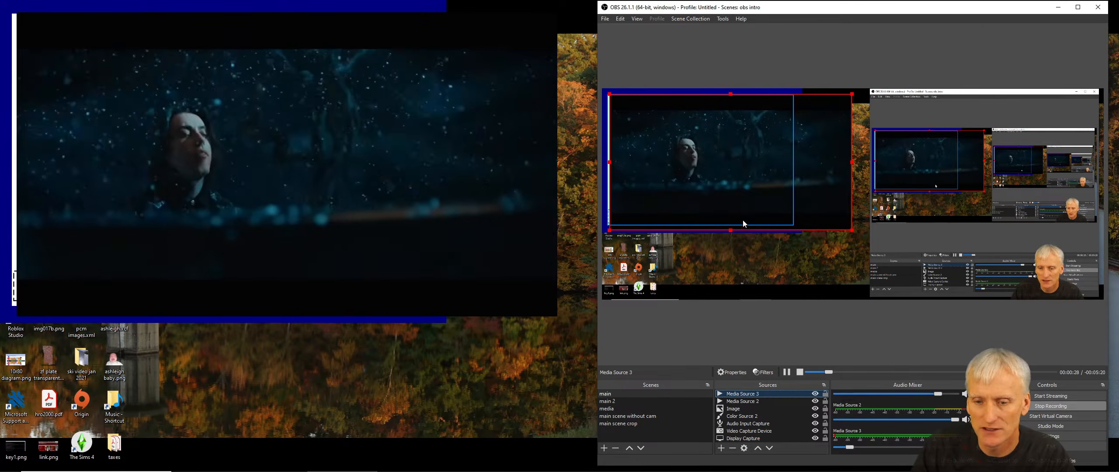
- Hide Media Source 3 and Media Source 2 in the main scene
{"action": "left_click", "coordinate": [743, 408]}
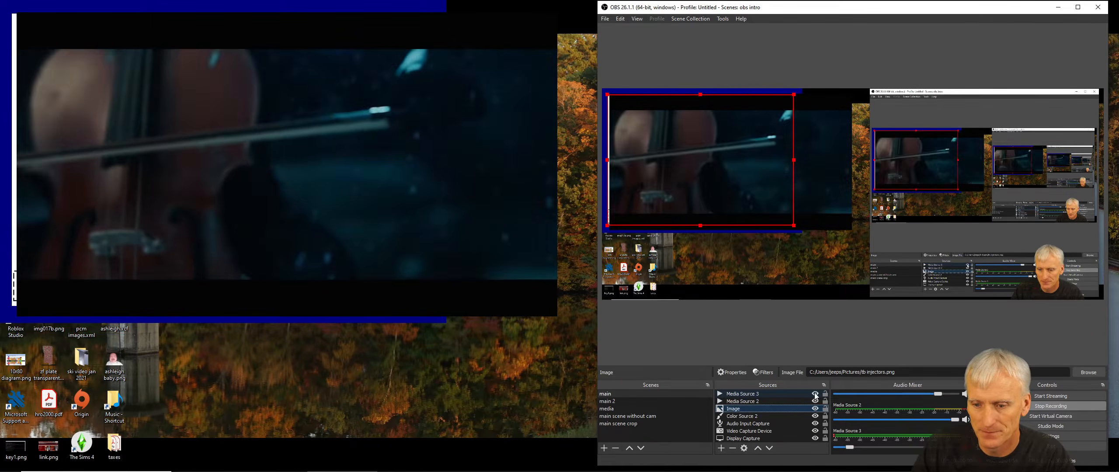
{"action": "left_click", "coordinate": [815, 393]}
{"action": "left_click", "coordinate": [814, 401]}
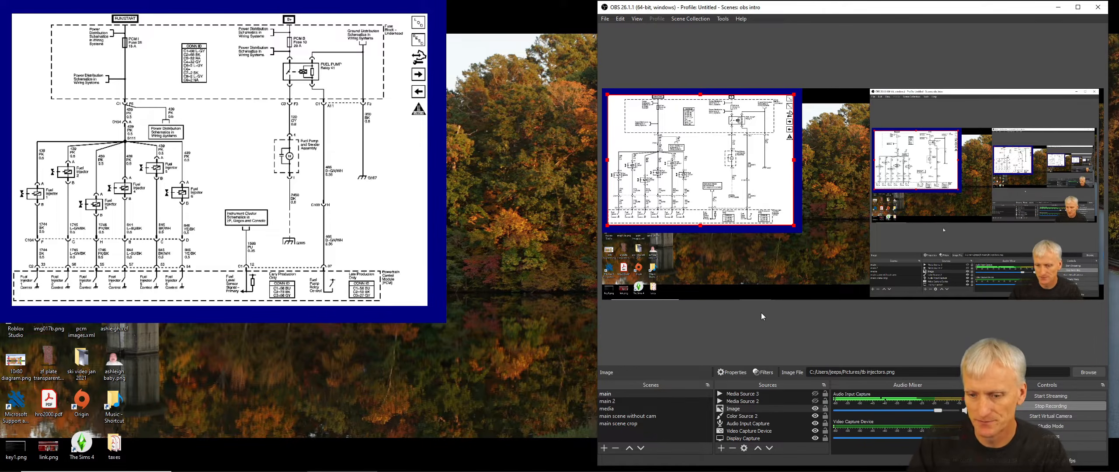
{"action": "left_click", "coordinate": [721, 448]}
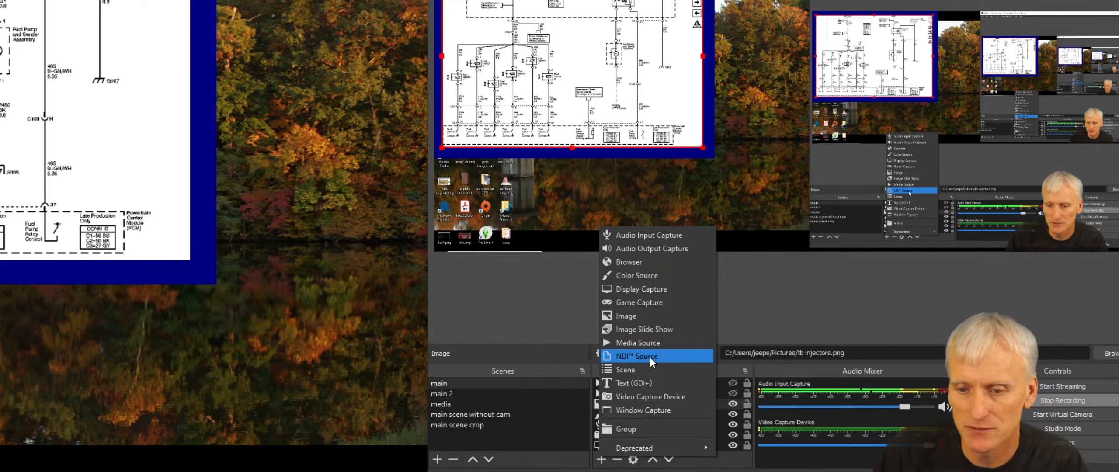
{"action": "left_click", "coordinate": [627, 369]}
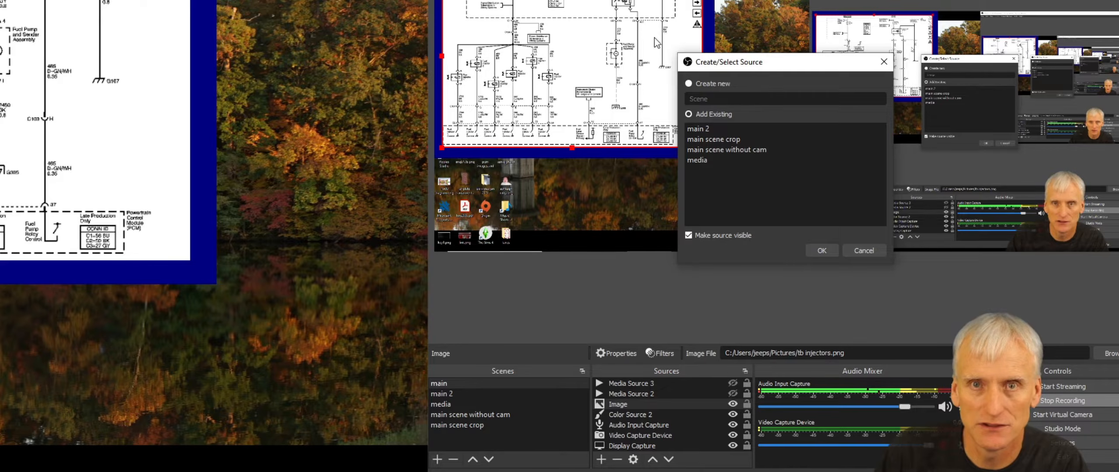
{"action": "left_click", "coordinate": [857, 251]}
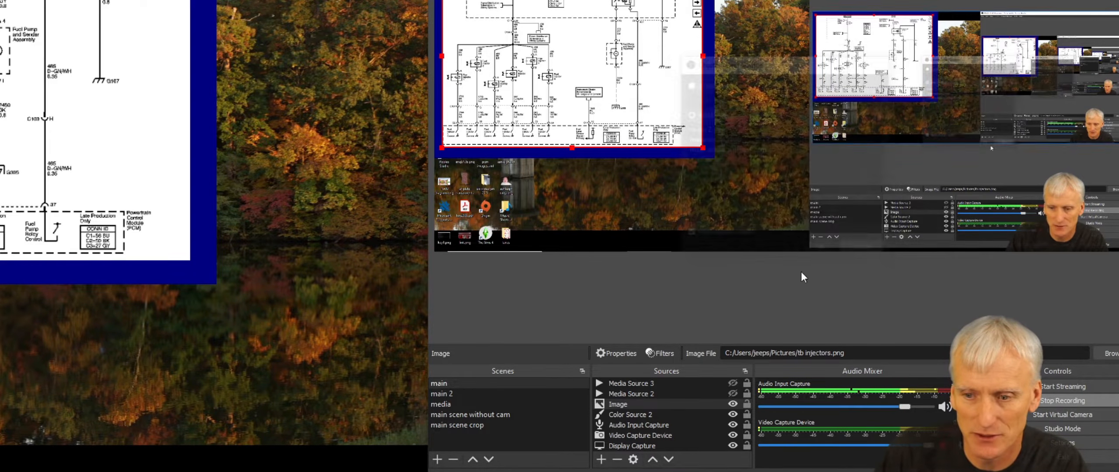
- Add a Text (GDI+) source to the main scene displaying Hello
{"action": "left_click", "coordinate": [601, 459]}
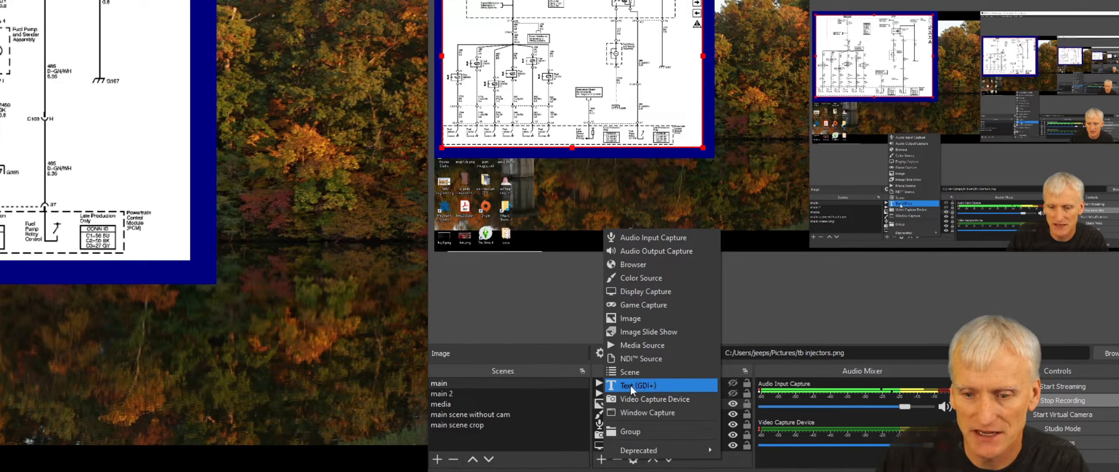
{"action": "left_click", "coordinate": [630, 385]}
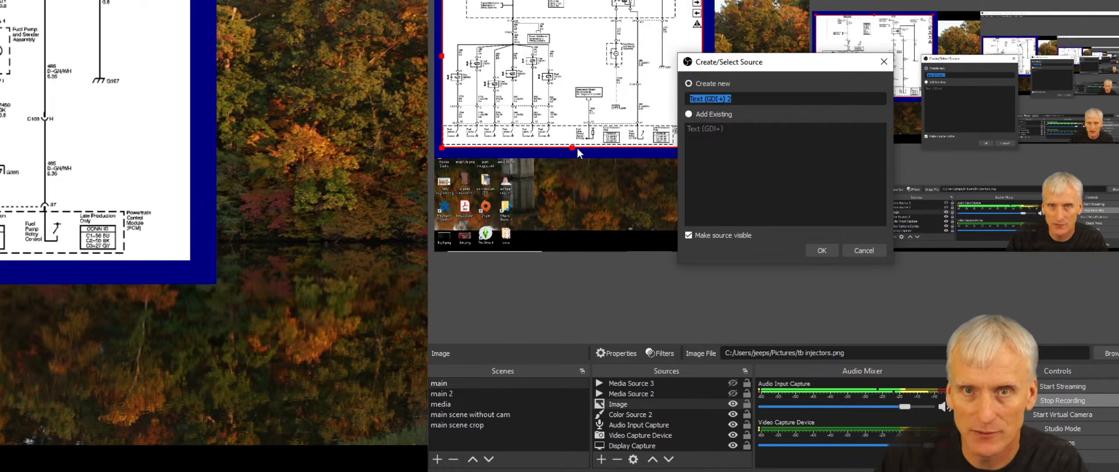
{"action": "left_click", "coordinate": [826, 250]}
{"action": "left_click", "coordinate": [737, 283]}
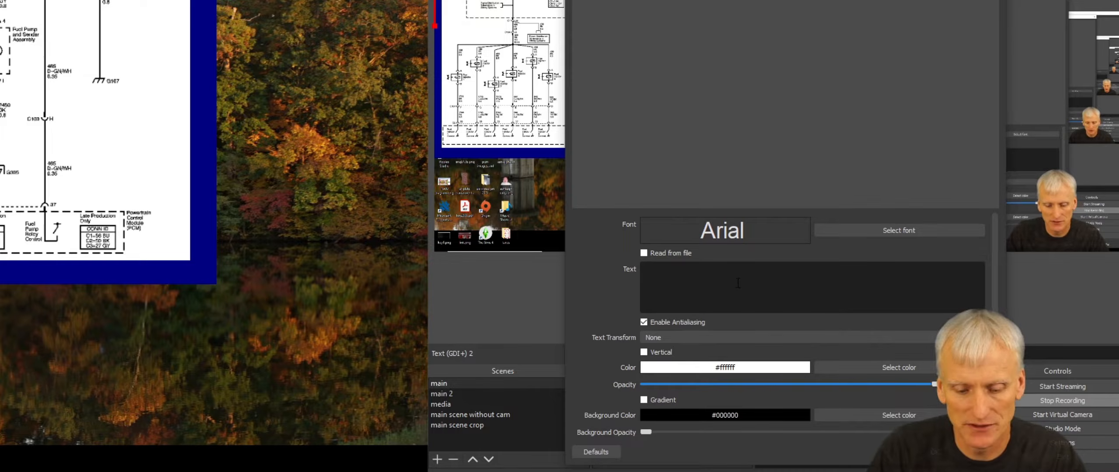
{"action": "type", "text": "Hel"}
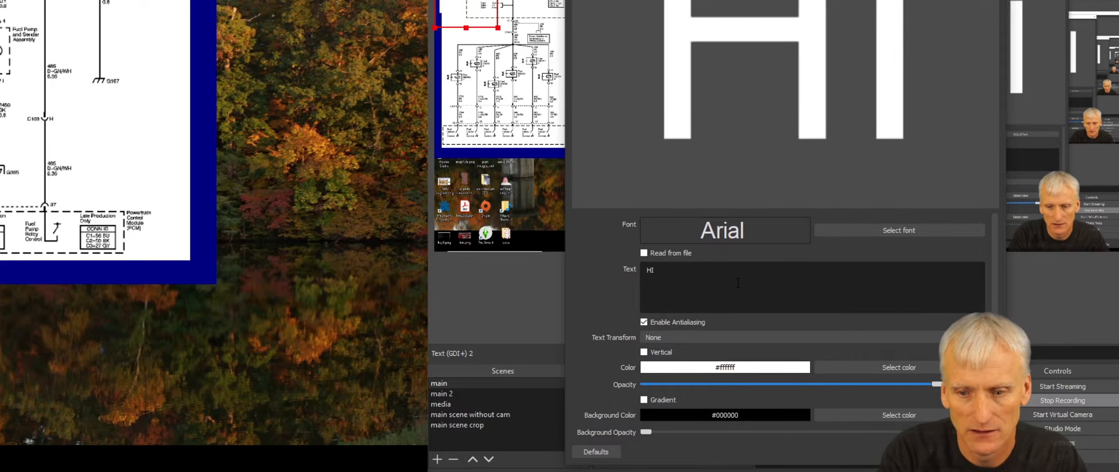
{"action": "type", "text": "lo"}
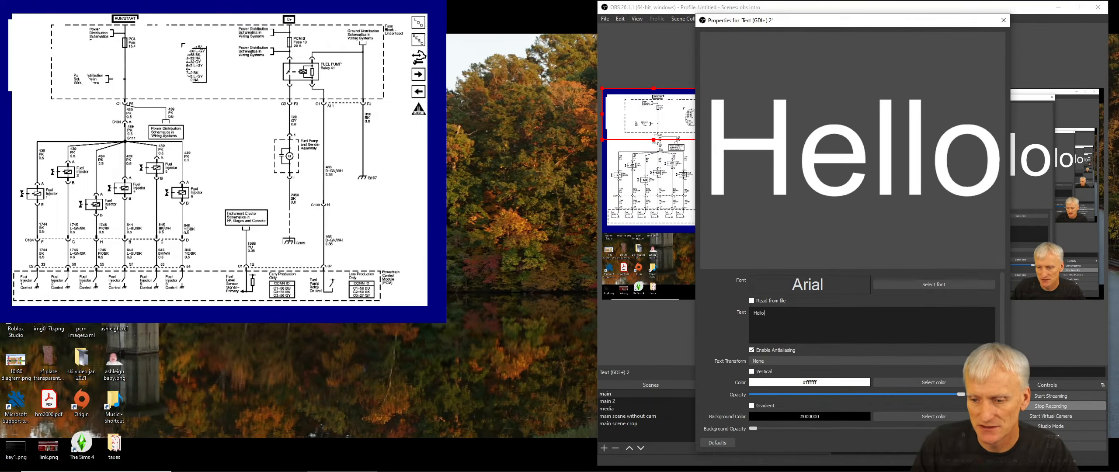
{"action": "left_click", "coordinate": [961, 444]}
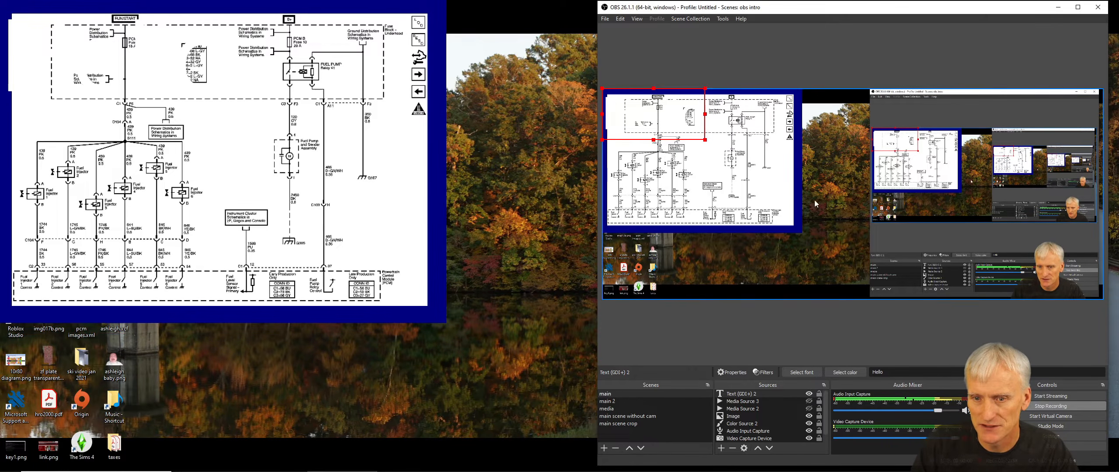
- Resize the Hello text and move it over the lower part of the preview
{"action": "left_click_drag", "start_coordinate": [704, 140], "coordinate": [810, 258]}
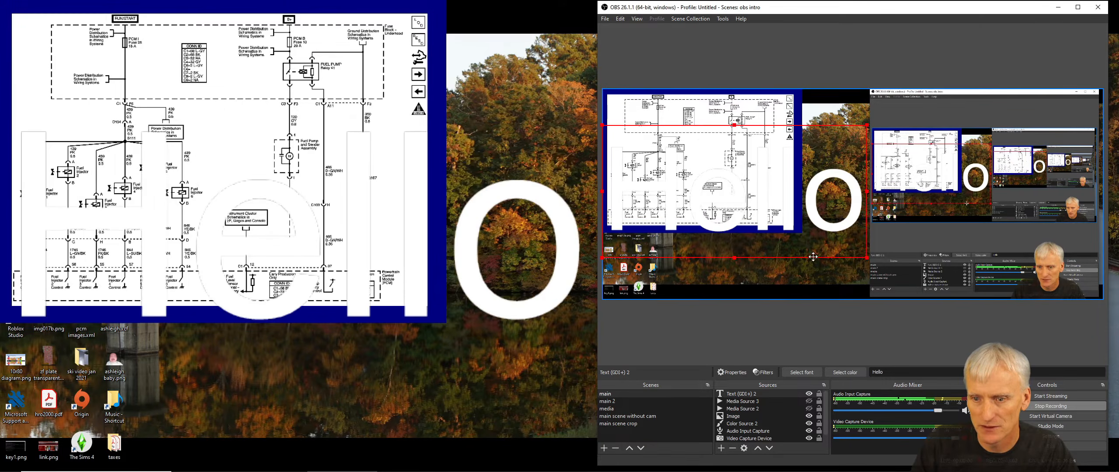
{"action": "left_click_drag", "start_coordinate": [867, 125], "coordinate": [749, 164]}
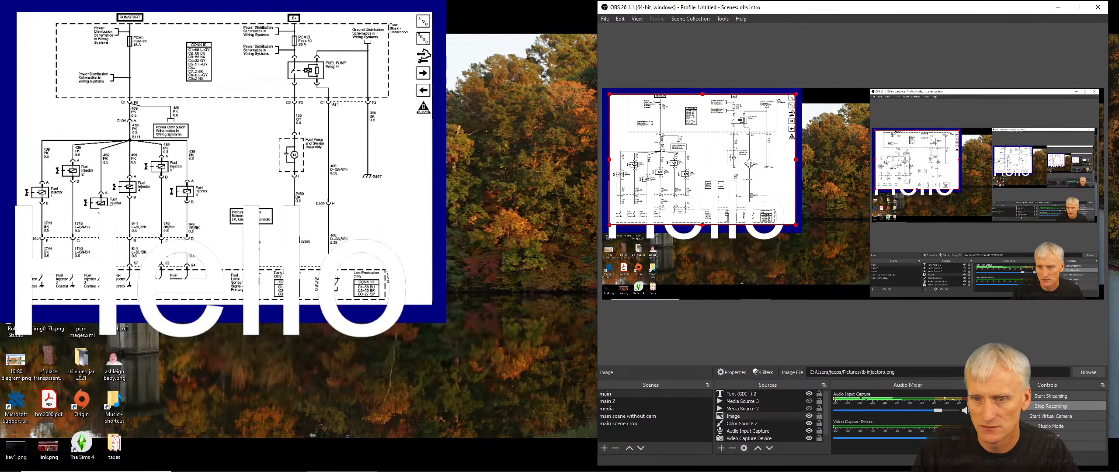
{"action": "left_click", "coordinate": [743, 394]}
{"action": "left_click_drag", "start_coordinate": [735, 256], "coordinate": [778, 304]}
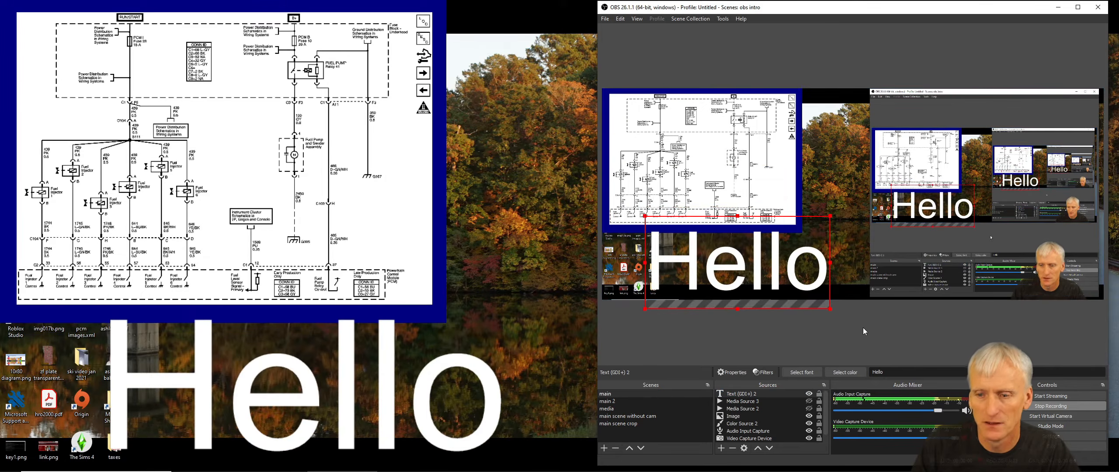
{"action": "left_click", "coordinate": [721, 448]}
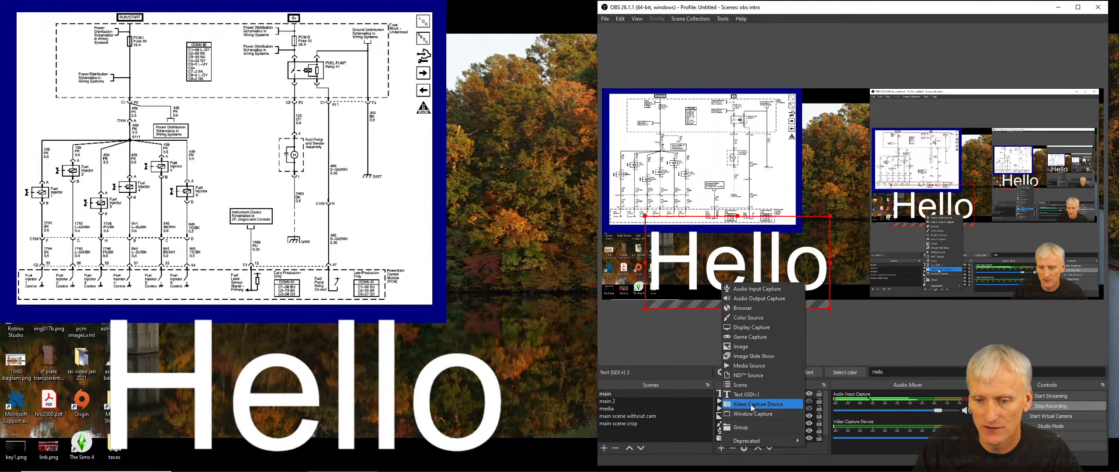
{"action": "left_click", "coordinate": [716, 328]}
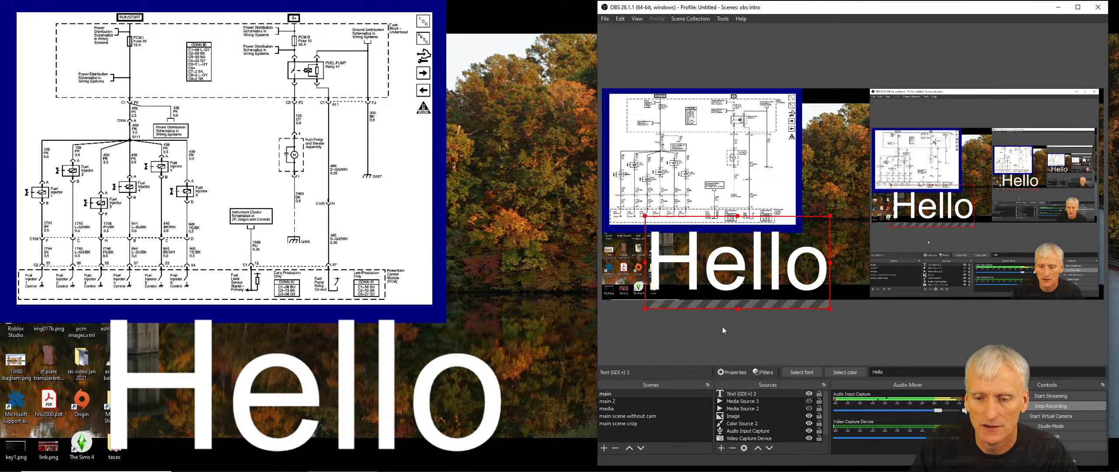
{"action": "scroll", "coordinate": [752, 406], "scroll_direction": "down", "scroll_amount": 1}
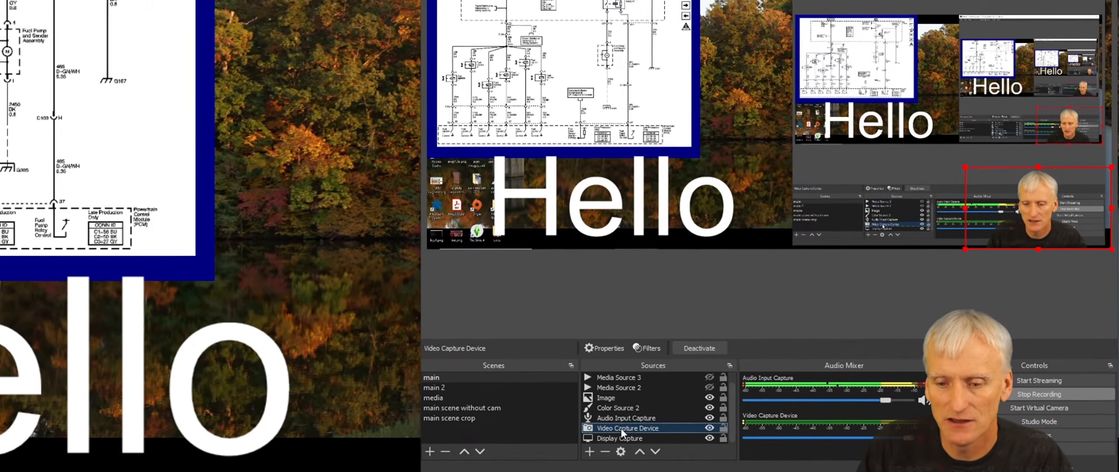
- Open the Video Capture Device's filters and toggle the Chroma Key and Crop/Pad filters off and on to compare
{"action": "right_click", "coordinate": [743, 430]}
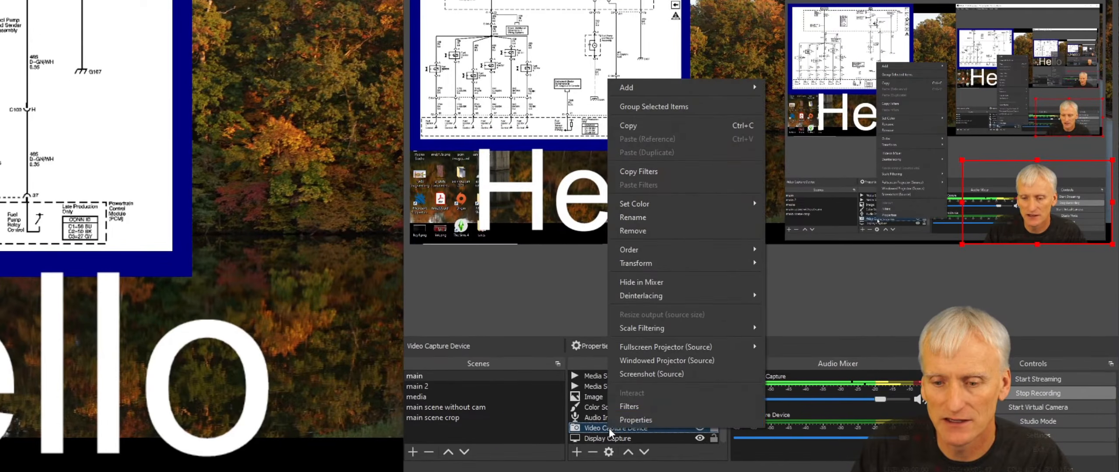
{"action": "left_click", "coordinate": [623, 407]}
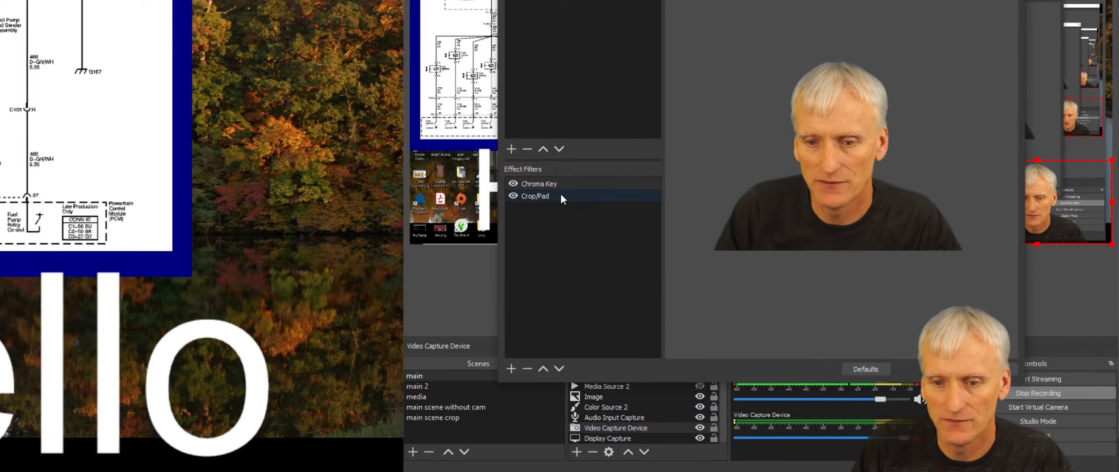
{"action": "left_click", "coordinate": [512, 183]}
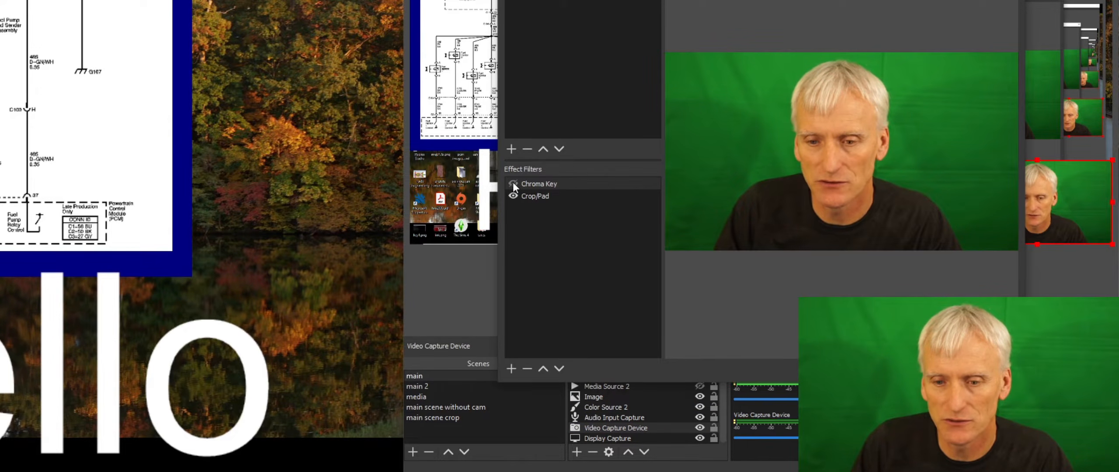
{"action": "left_click", "coordinate": [513, 183]}
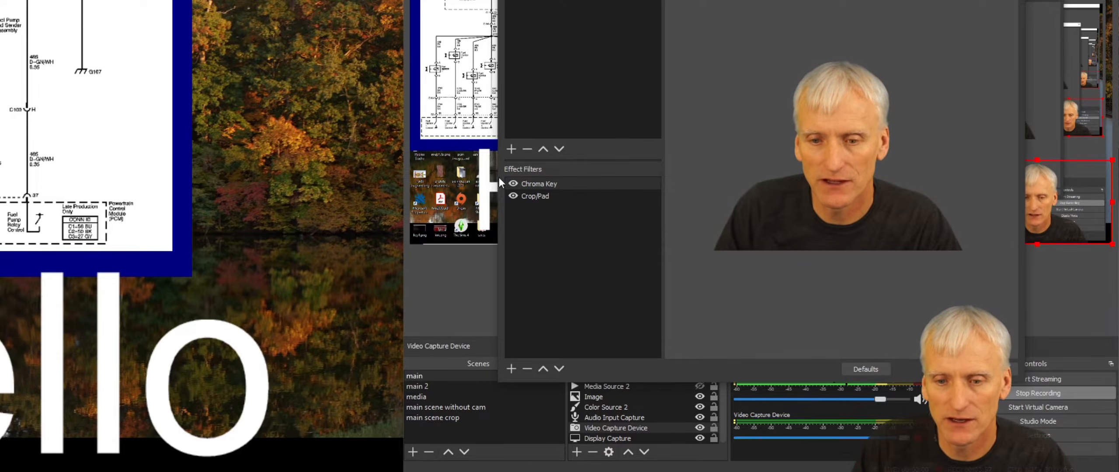
{"action": "left_click", "coordinate": [513, 196]}
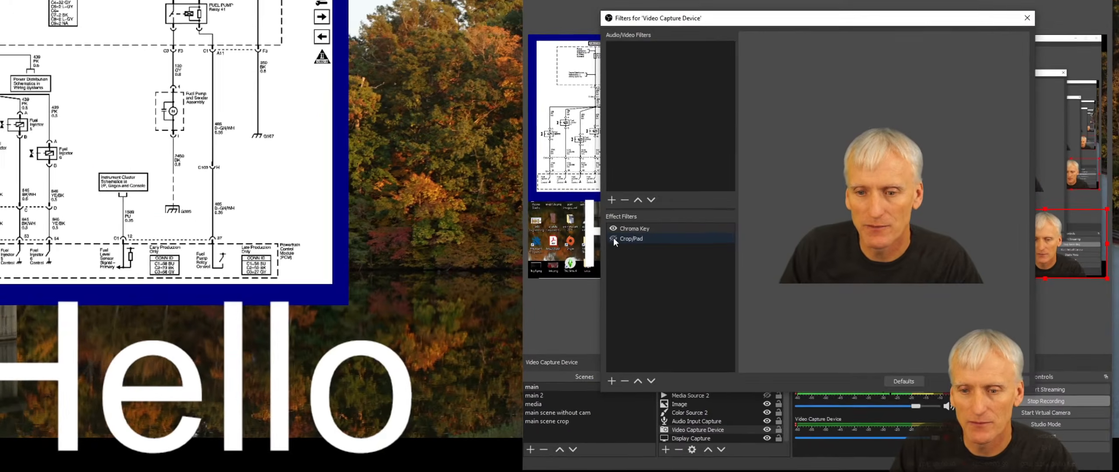
{"action": "left_click", "coordinate": [613, 239]}
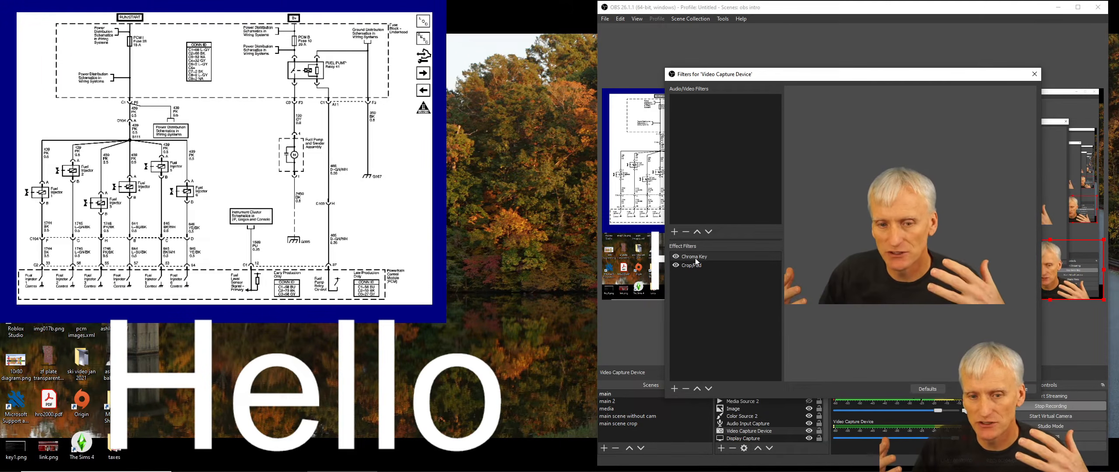
- Set the Crop/Pad filter to crop 400 from the left and 400 from the right of the webcam
{"action": "left_click", "coordinate": [694, 264]}
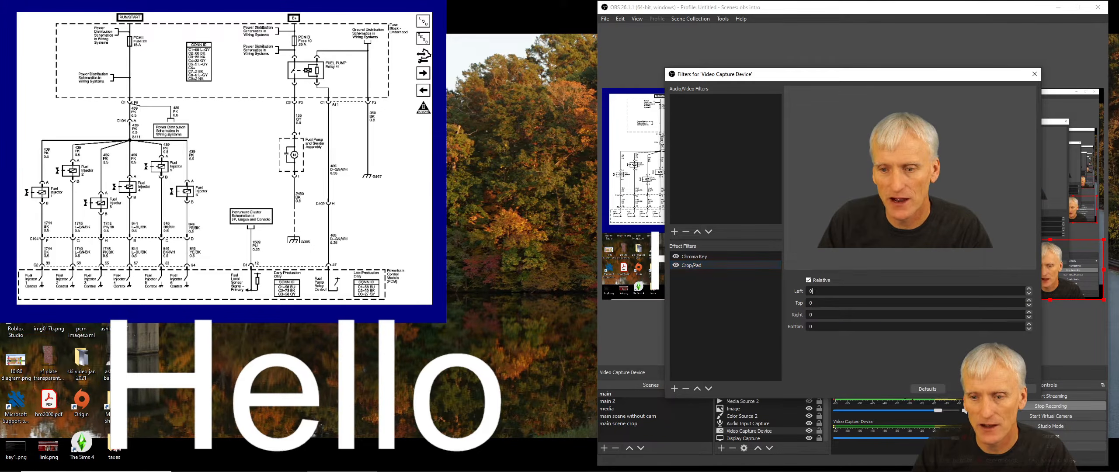
{"action": "left_click", "coordinate": [813, 291]}
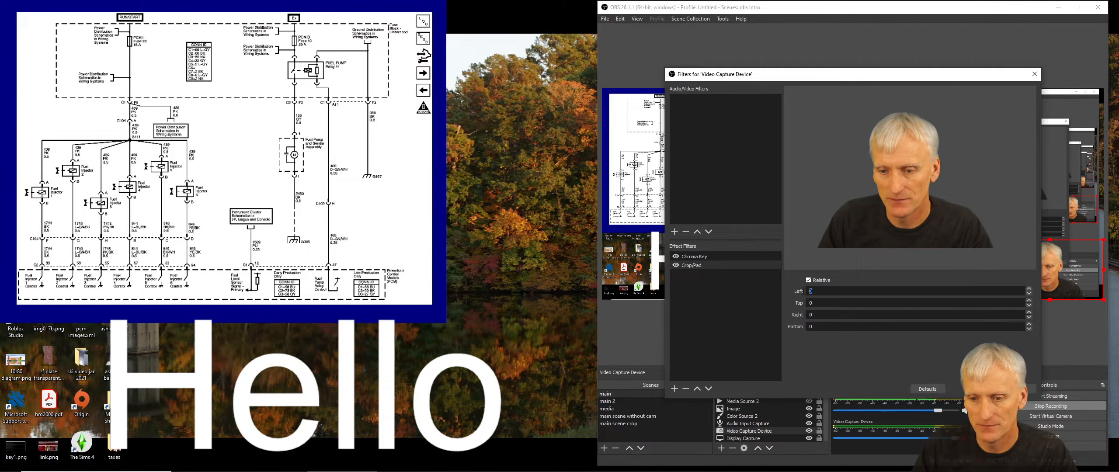
{"action": "type", "text": "400"}
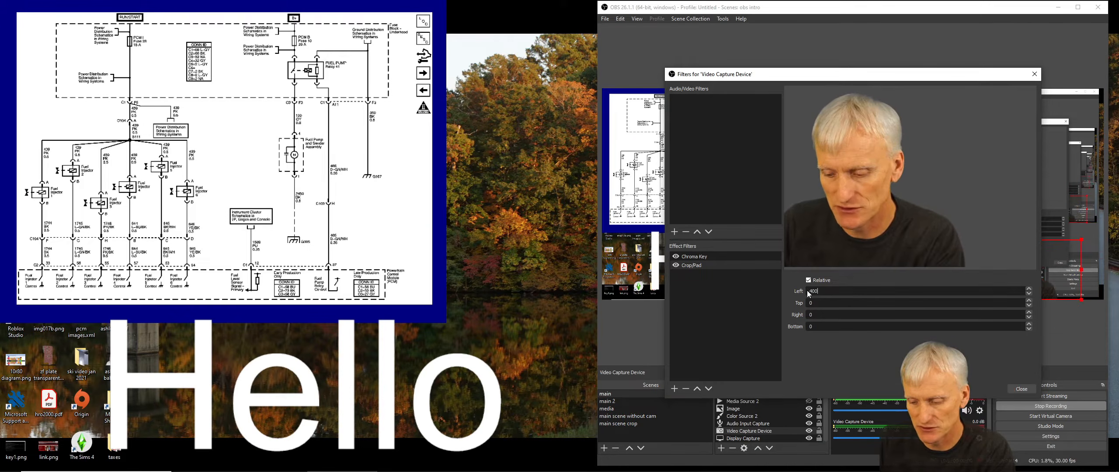
{"action": "left_click_drag", "start_coordinate": [816, 316], "coordinate": [797, 318]}
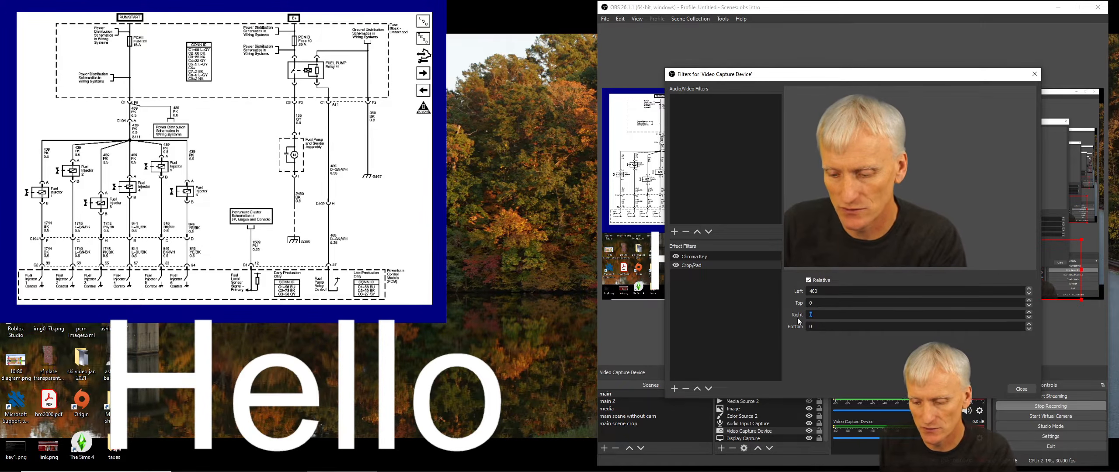
{"action": "type", "text": "400"}
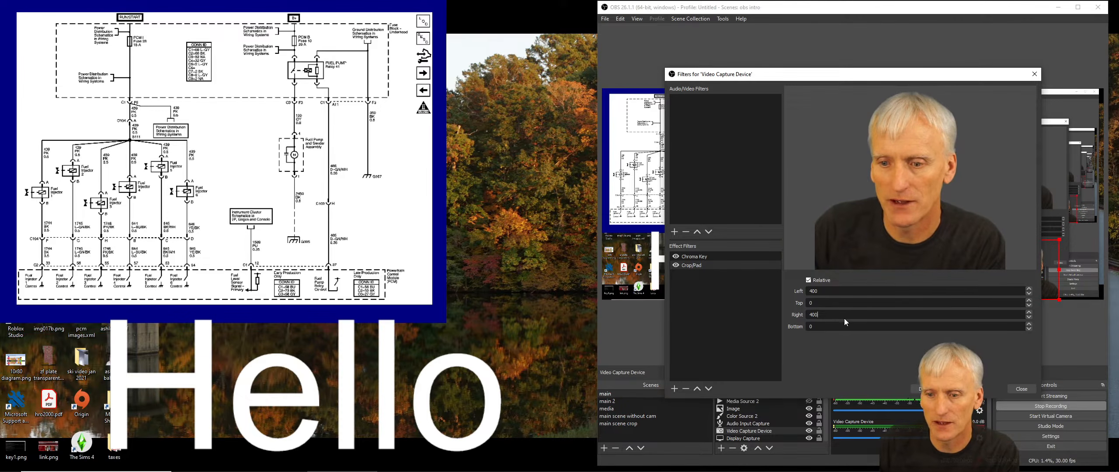
- Toggle the Crop/Pad filter off and on to compare, then close the filters dialog
{"action": "left_click", "coordinate": [676, 265]}
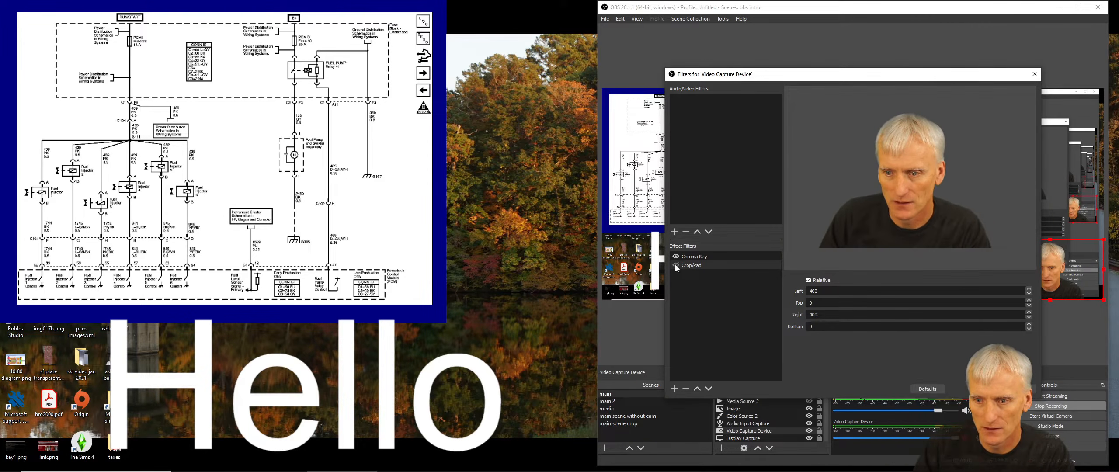
{"action": "left_click", "coordinate": [675, 265]}
{"action": "left_click", "coordinate": [676, 265]}
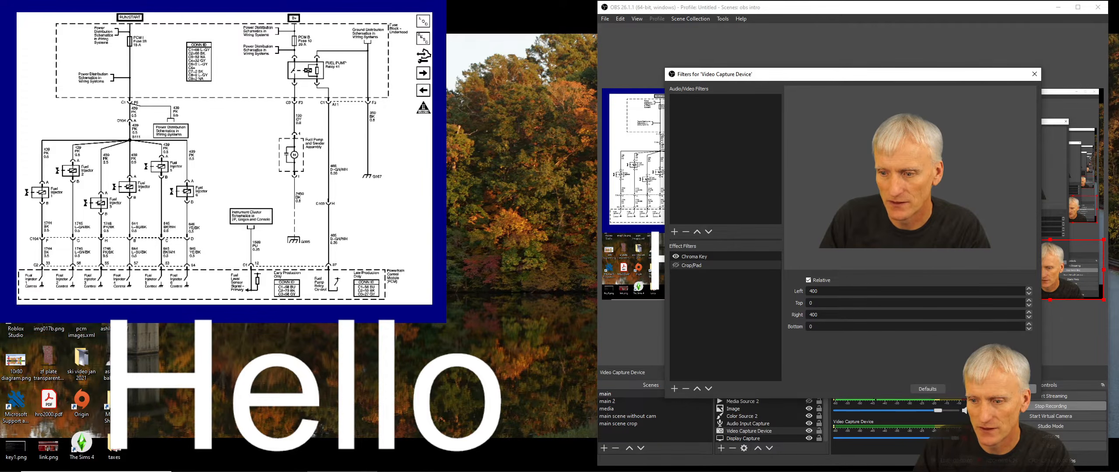
{"action": "left_click", "coordinate": [1019, 389]}
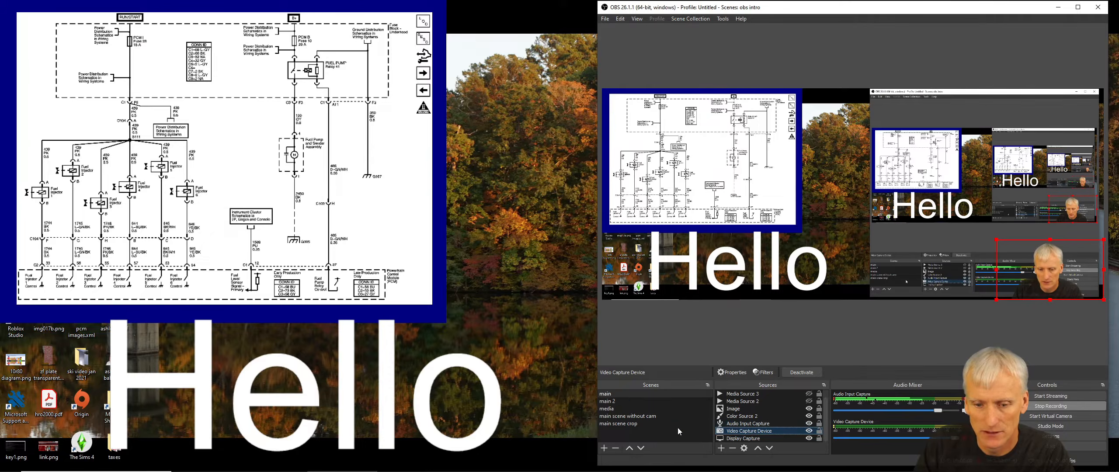
- Switch between the main scene without cam, media and main 2 scenes to preview each one
{"action": "left_click", "coordinate": [721, 448]}
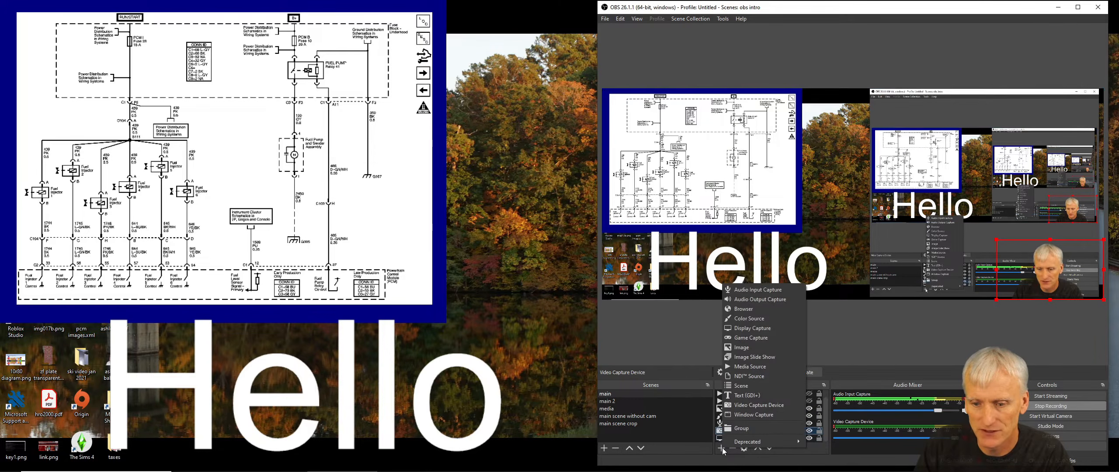
{"action": "left_click", "coordinate": [836, 354]}
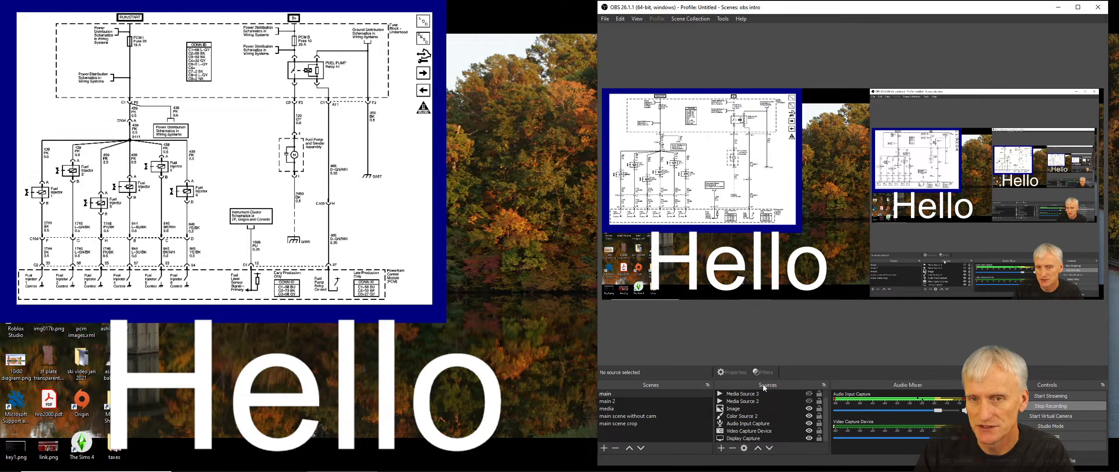
{"action": "left_click", "coordinate": [614, 418]}
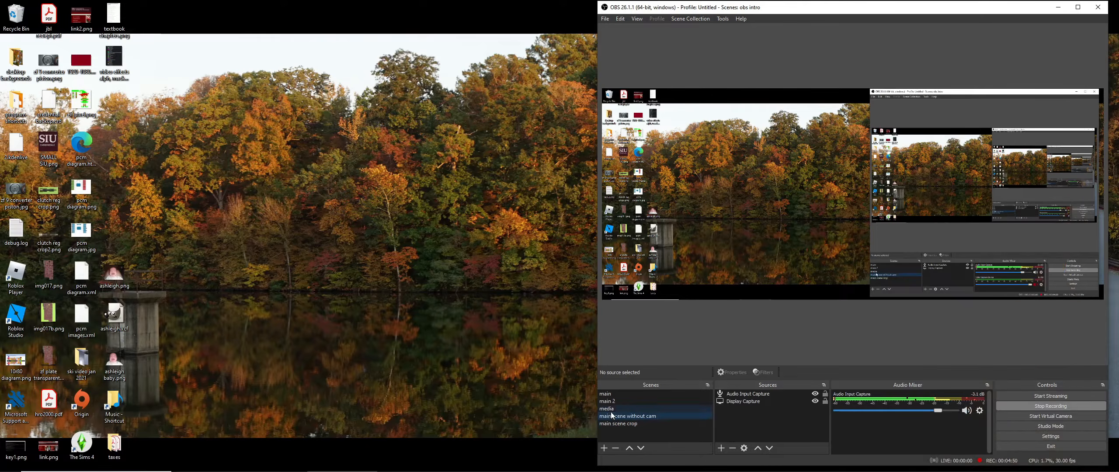
{"action": "left_click", "coordinate": [611, 408]}
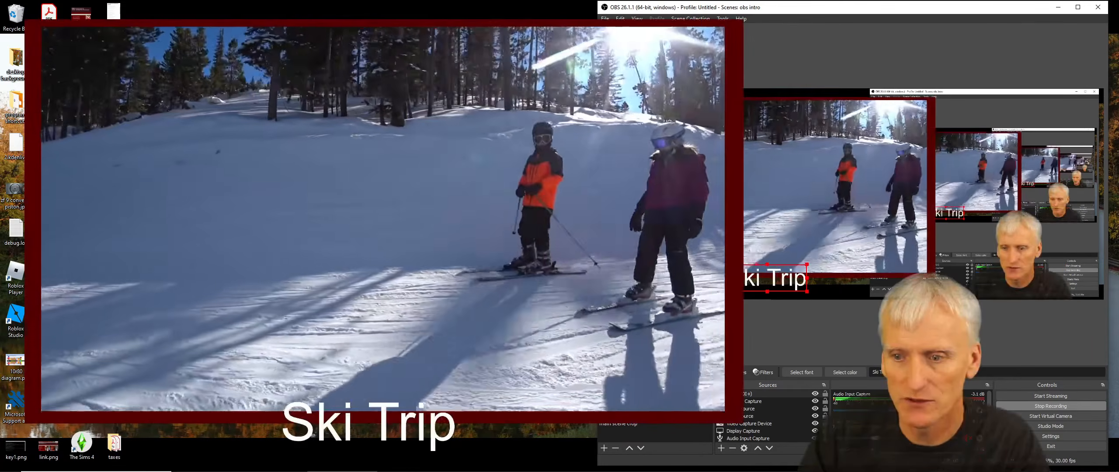
{"action": "left_click", "coordinate": [611, 394]}
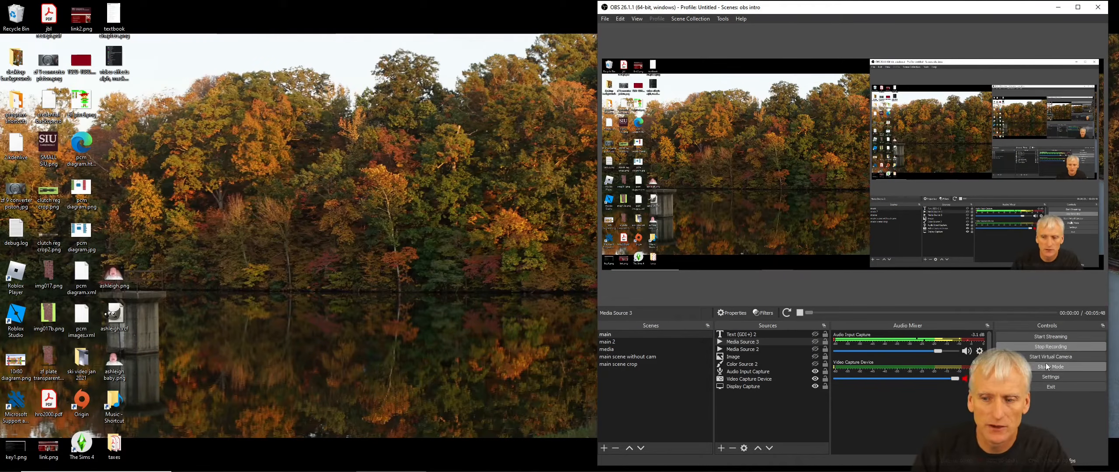
- Open Settings, move the dialog into view, and change the theme to Acri
{"action": "left_click", "coordinate": [1047, 377]}
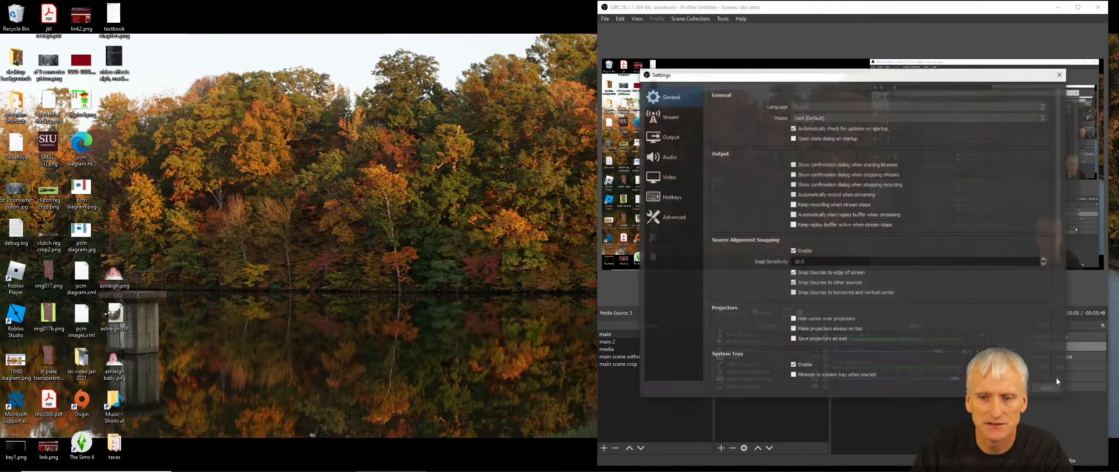
{"action": "left_click_drag", "start_coordinate": [866, 80], "coordinate": [516, 47]}
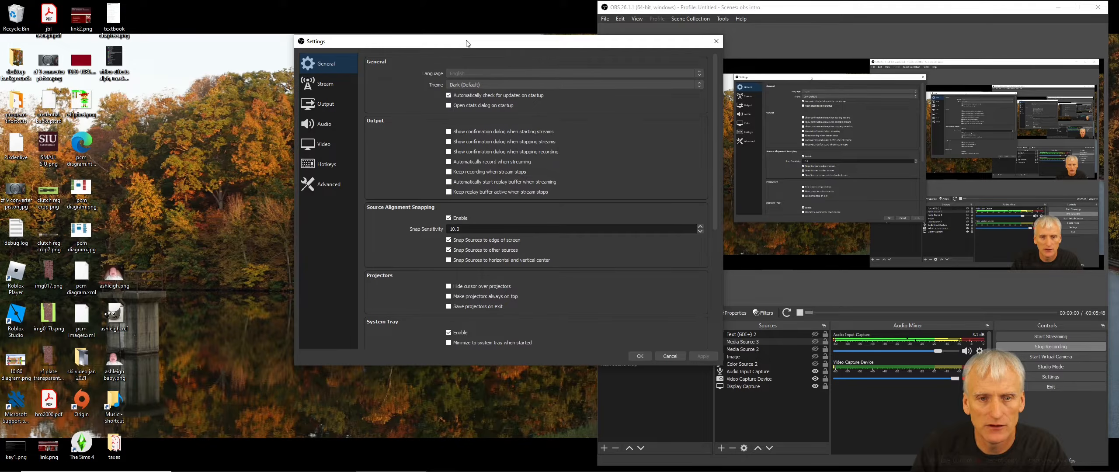
{"action": "left_click_drag", "start_coordinate": [468, 43], "coordinate": [467, 54]}
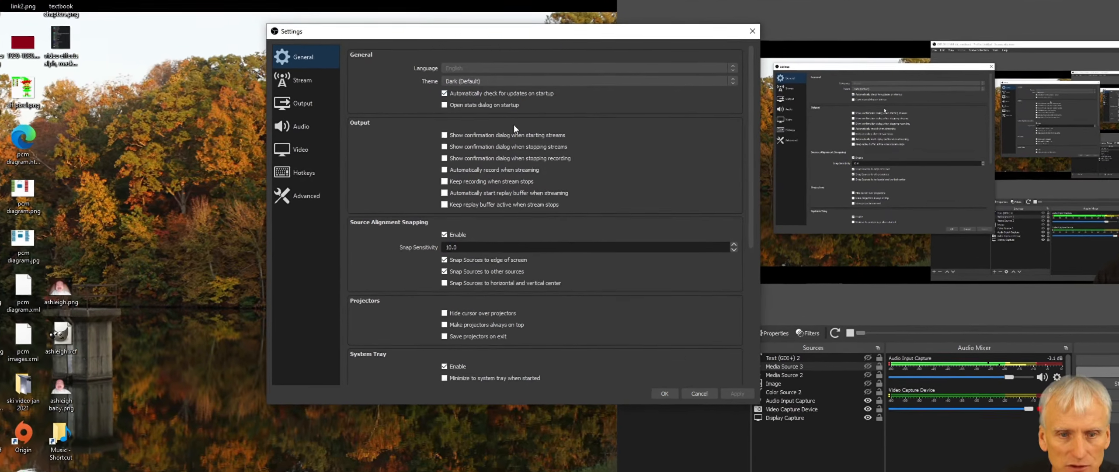
{"action": "left_click", "coordinate": [528, 80]}
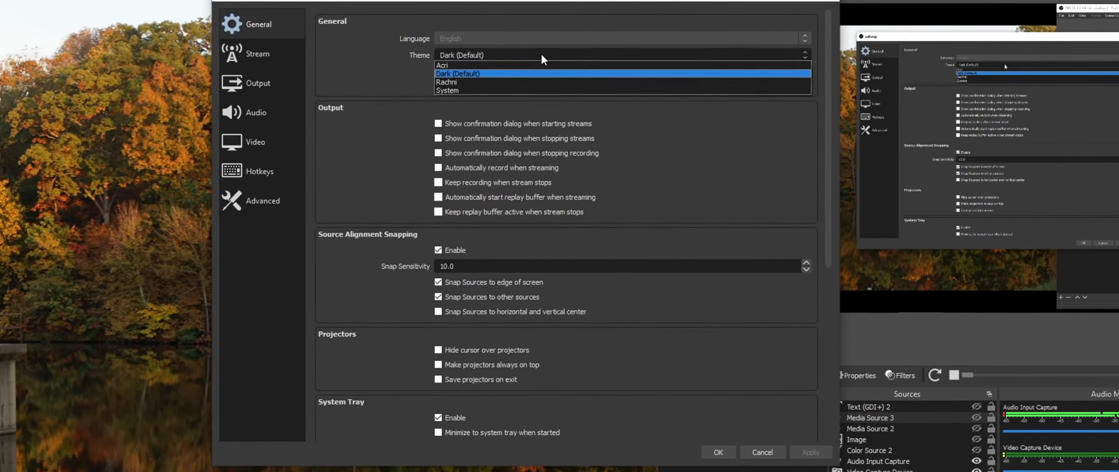
{"action": "left_click", "coordinate": [534, 60]}
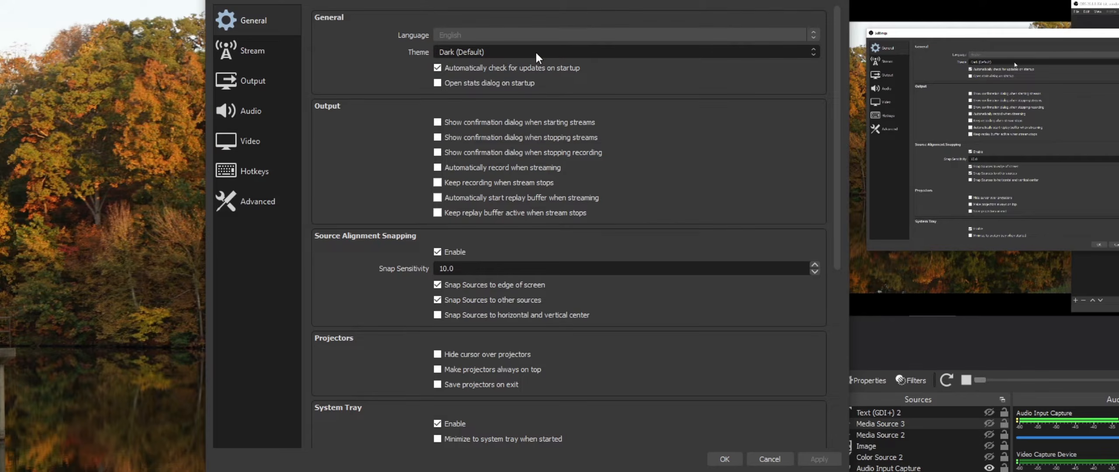
{"action": "scroll", "coordinate": [536, 53], "scroll_direction": "up", "scroll_amount": 1}
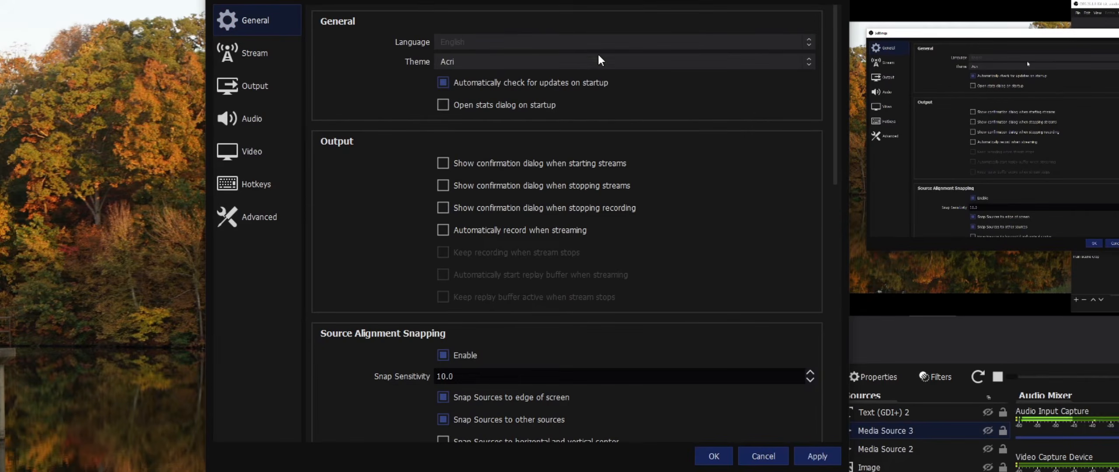
{"action": "left_click", "coordinate": [672, 64]}
{"action": "left_click", "coordinate": [659, 82]}
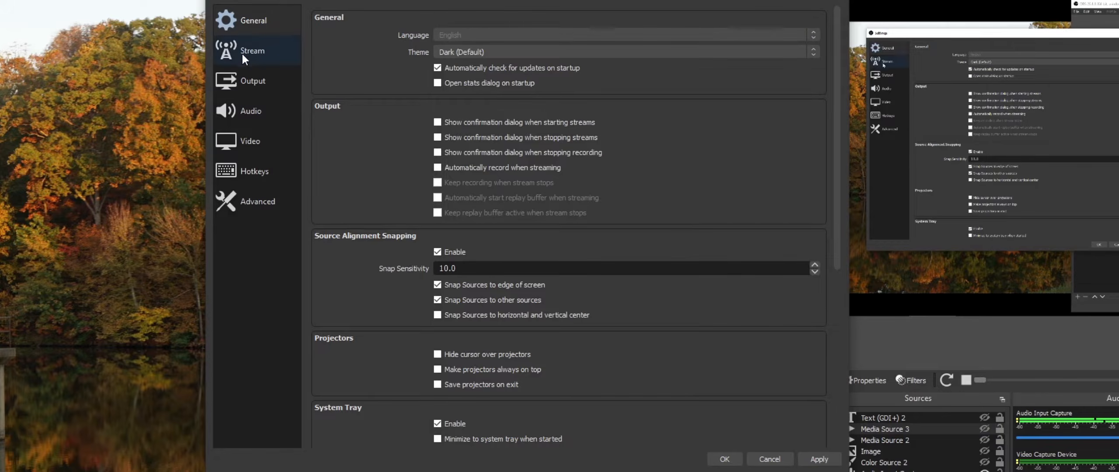
- In Stream settings, set the streaming service to Custom
{"action": "left_click", "coordinate": [245, 56]}
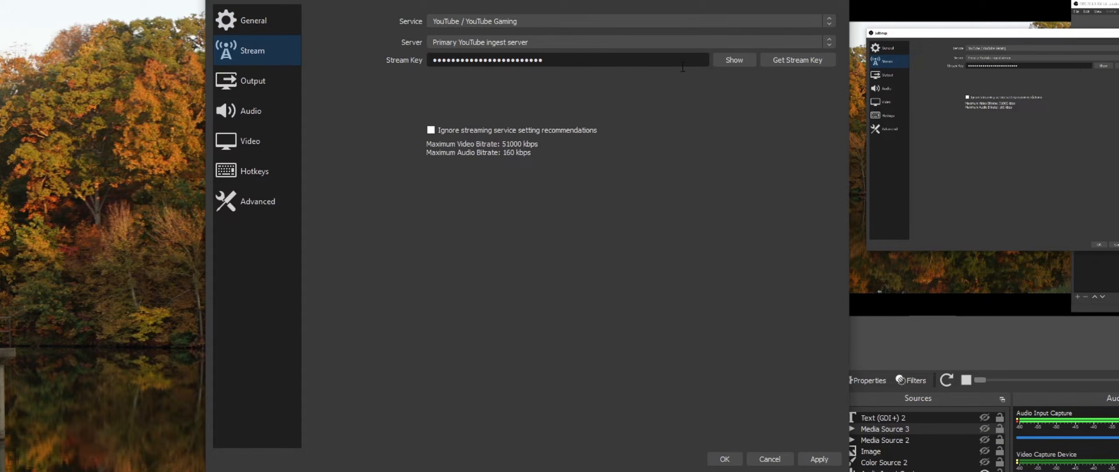
{"action": "left_click", "coordinate": [547, 21]}
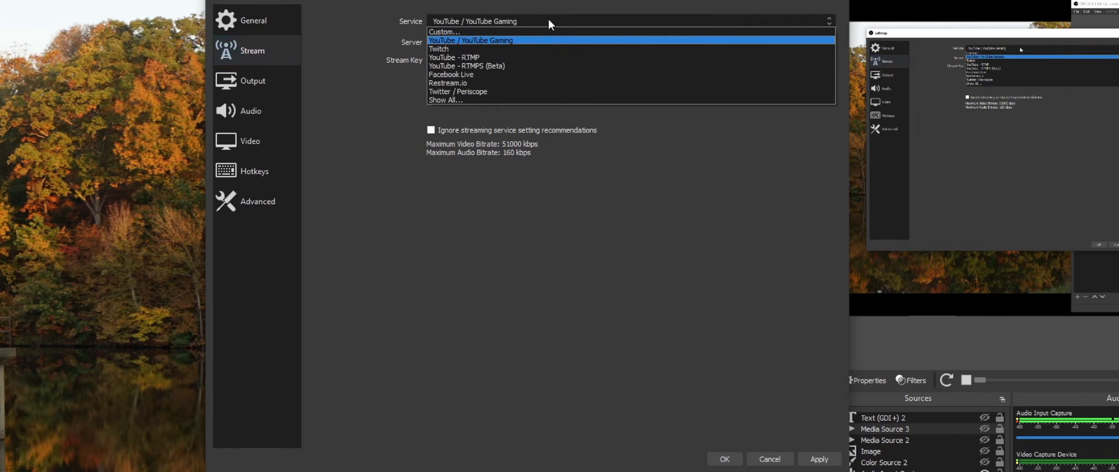
{"action": "left_click", "coordinate": [484, 32]}
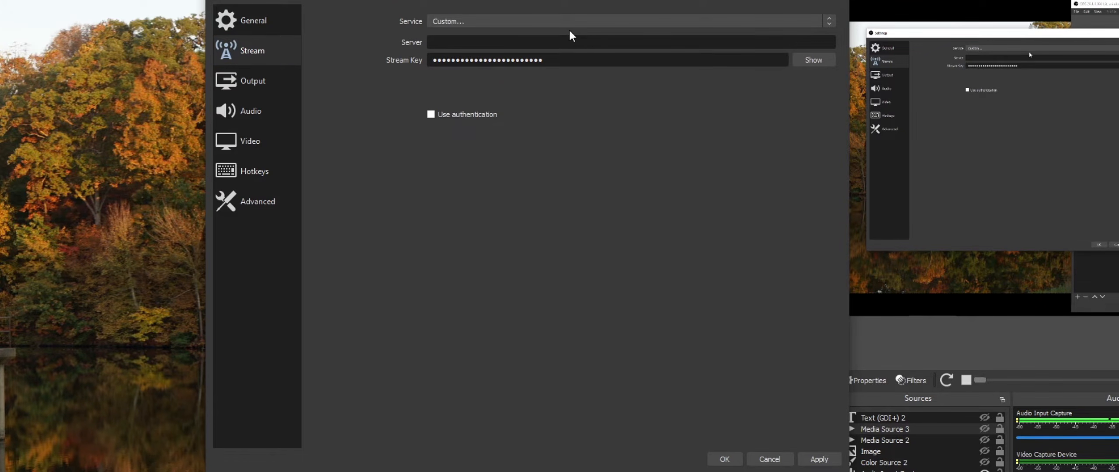
- Show all available streaming services and scroll through the list
{"action": "left_click", "coordinate": [568, 23]}
{"action": "left_click", "coordinate": [551, 100]}
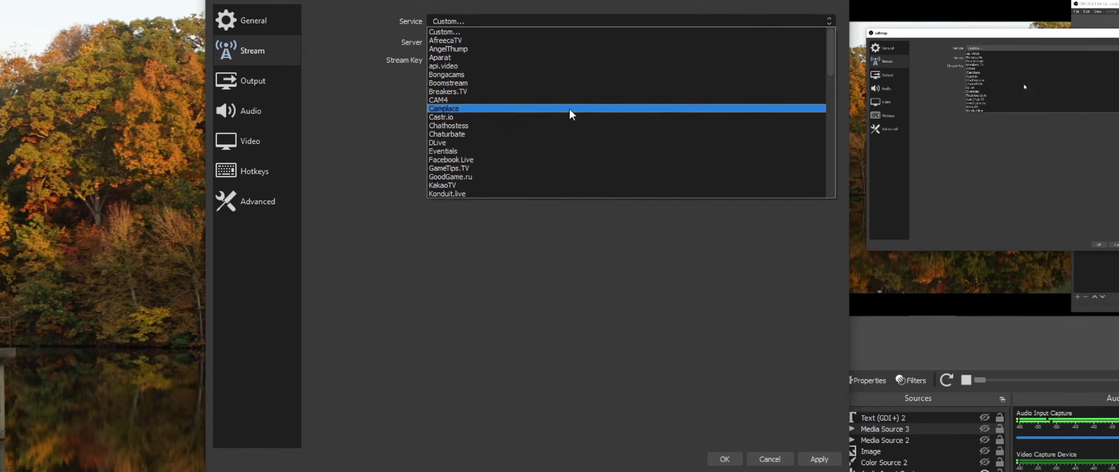
{"action": "scroll", "coordinate": [586, 159], "scroll_direction": "down", "scroll_amount": 5}
{"action": "scroll", "coordinate": [585, 159], "scroll_direction": "down", "scroll_amount": 12}
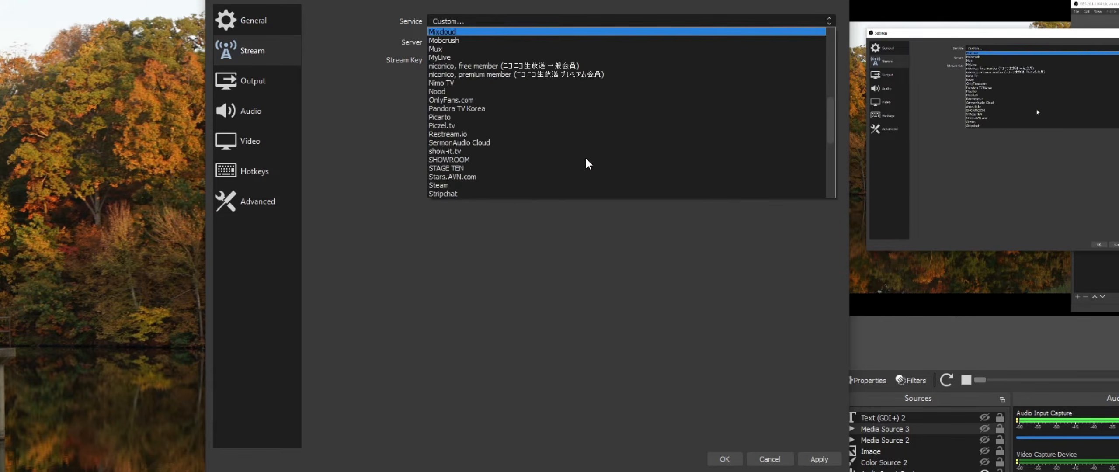
{"action": "scroll", "coordinate": [585, 159], "scroll_direction": "up", "scroll_amount": 17}
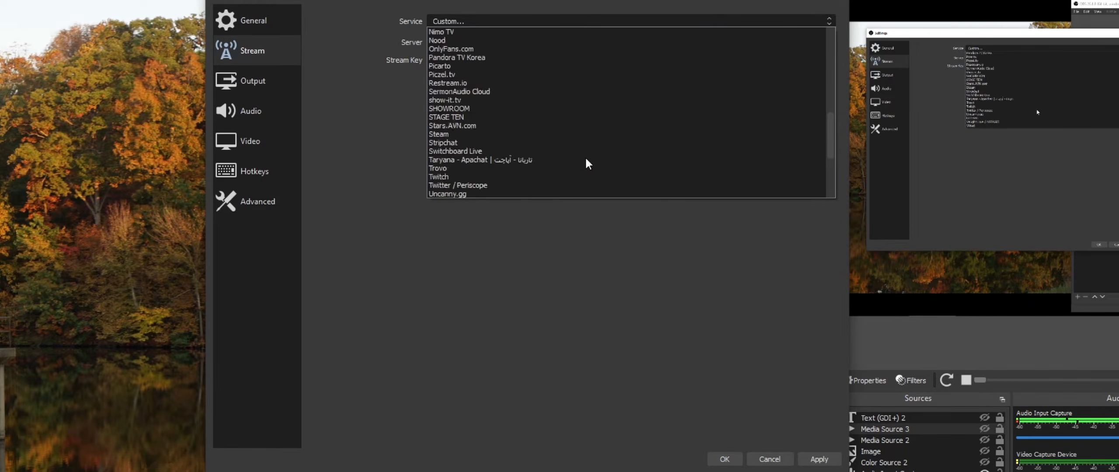
{"action": "left_click", "coordinate": [476, 19]}
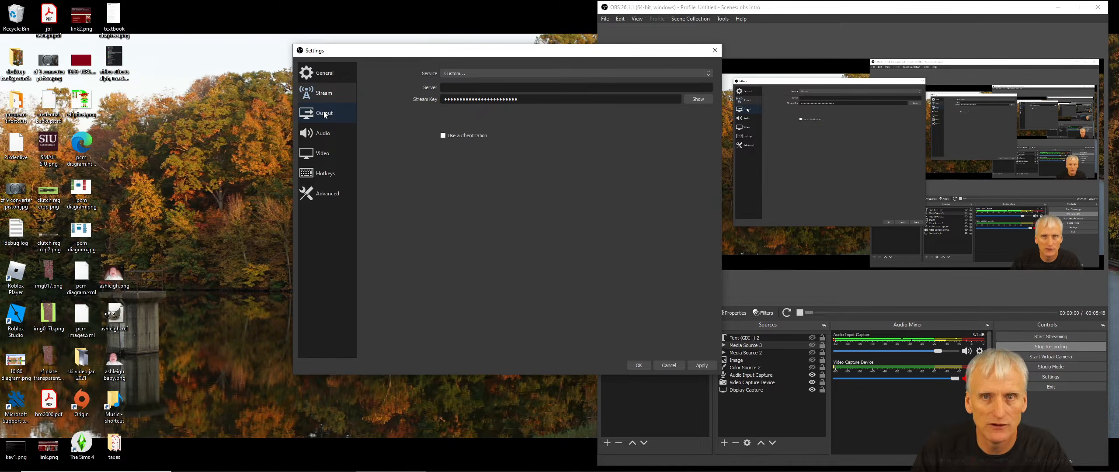
- Open Output settings and highlight the video bitrate value
{"action": "left_click", "coordinate": [324, 114]}
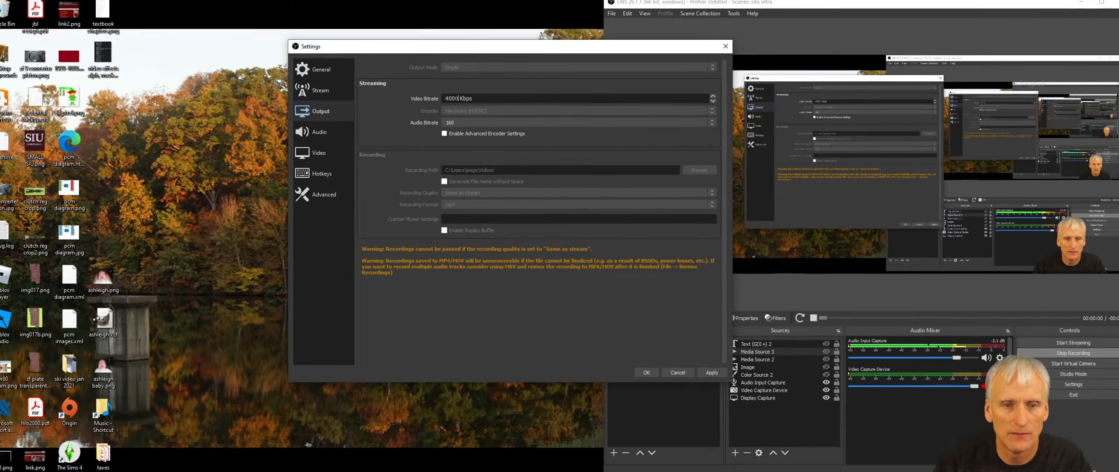
{"action": "left_click_drag", "start_coordinate": [457, 101], "coordinate": [433, 100]}
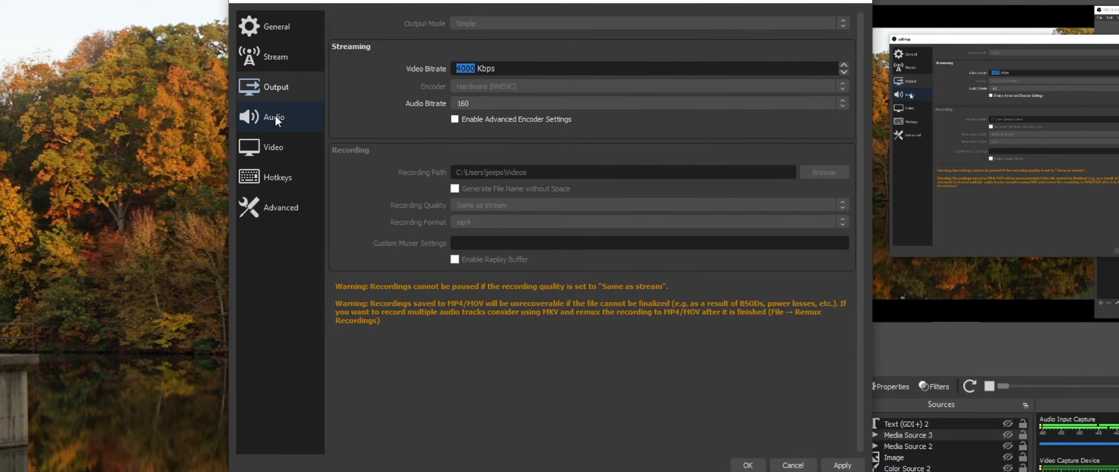
- Go through the Video, Audio, Output, Stream and General settings pages, then close the Settings dialog
{"action": "left_click", "coordinate": [279, 149]}
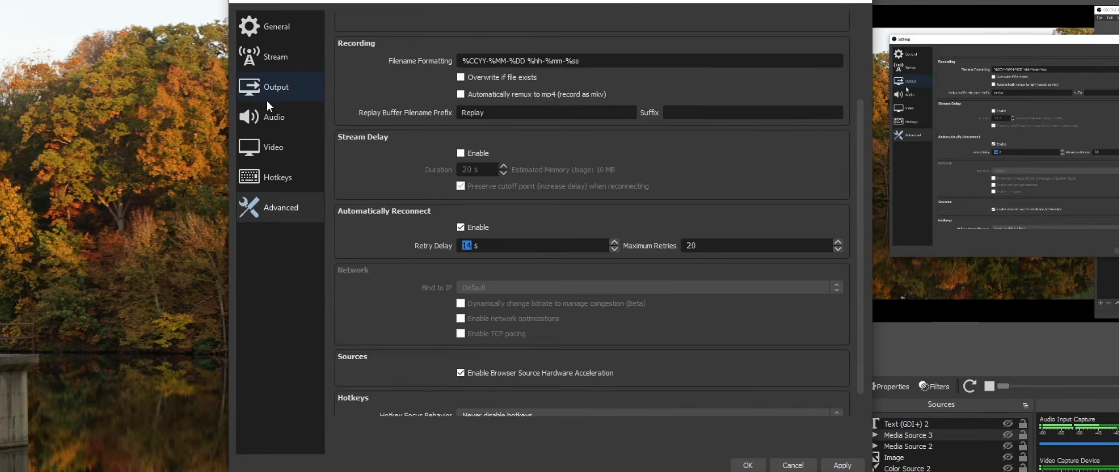
{"action": "left_click", "coordinate": [269, 113]}
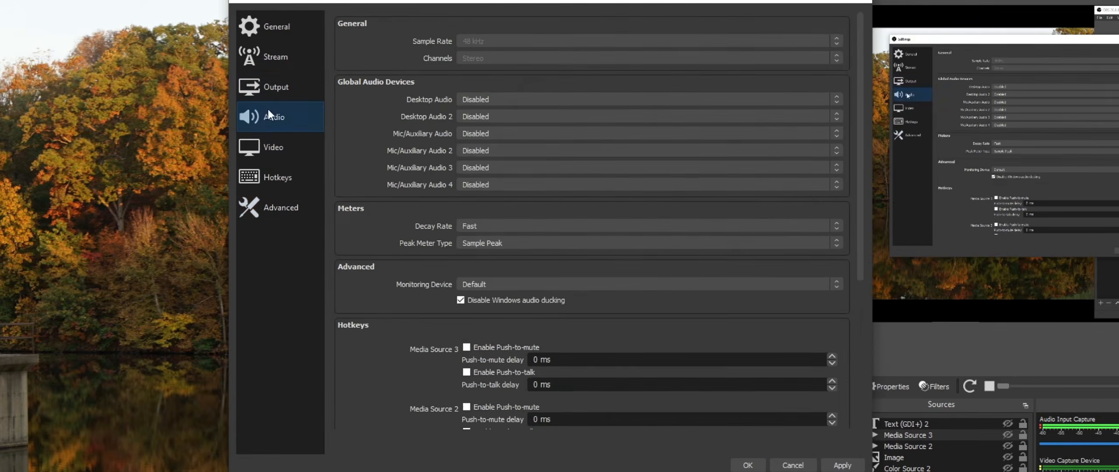
{"action": "left_click", "coordinate": [274, 78]}
{"action": "left_click", "coordinate": [278, 55]}
{"action": "left_click", "coordinate": [278, 28]}
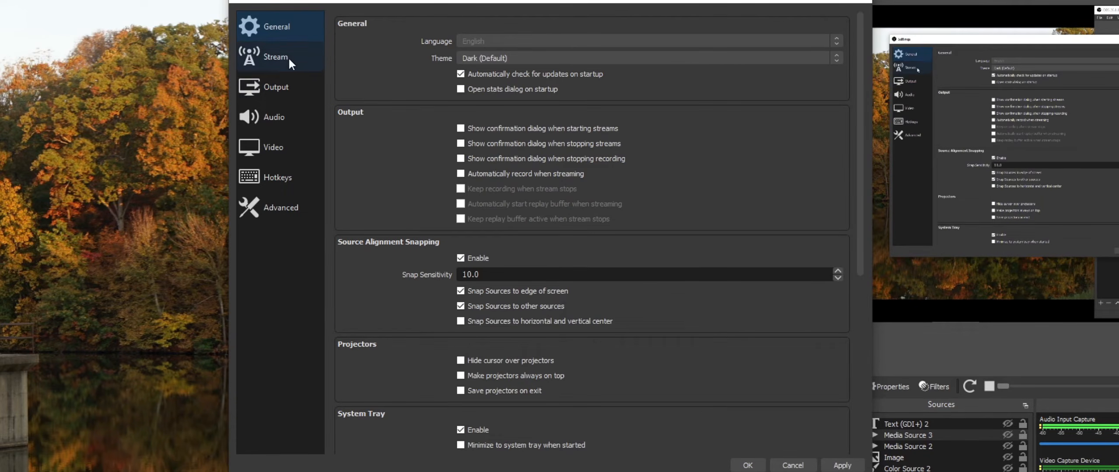
{"action": "left_click", "coordinate": [284, 86]}
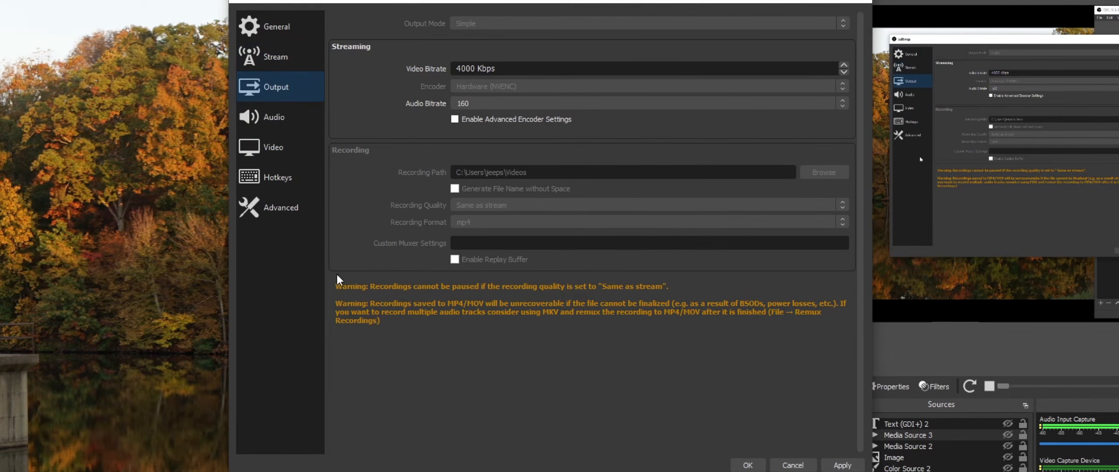
{"action": "left_click", "coordinate": [747, 465]}
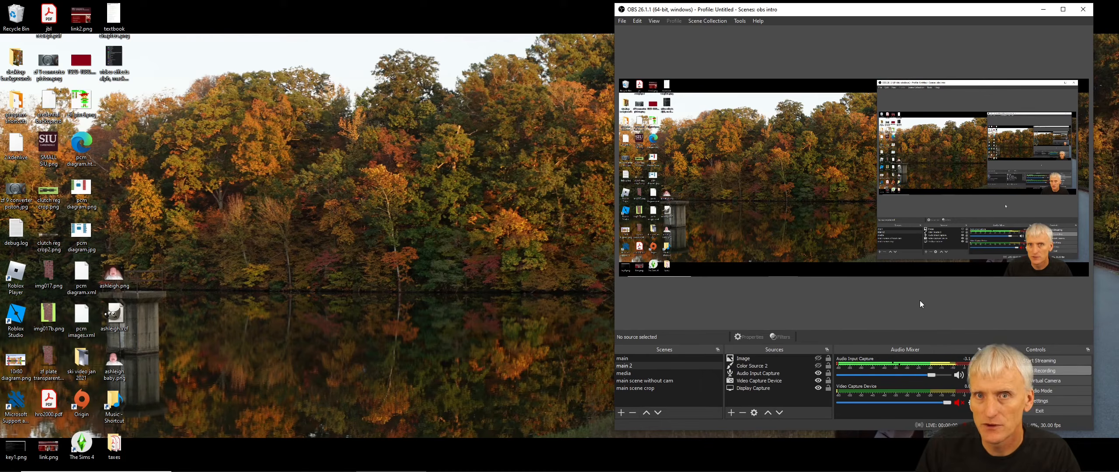
- Open the NDI Output settings from the tools and close the dialog without changes
{"action": "left_click", "coordinate": [739, 22]}
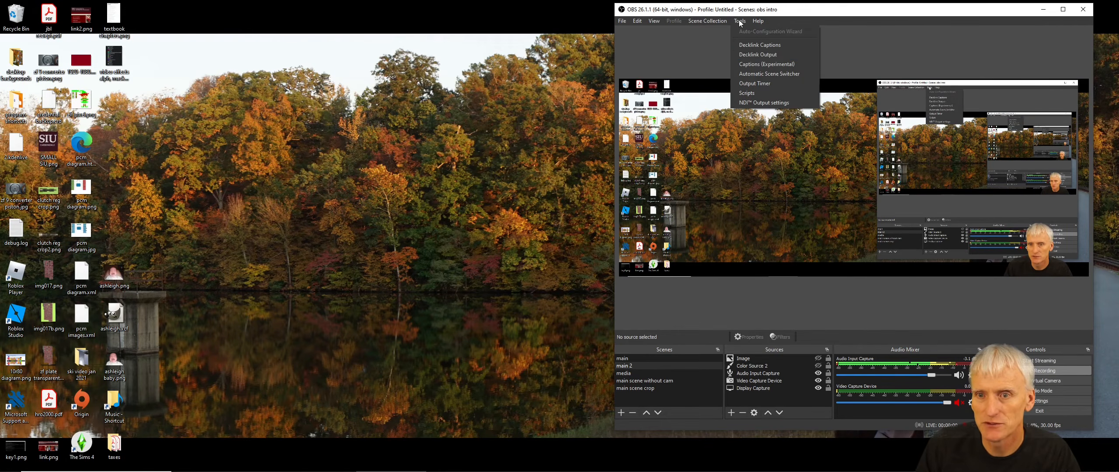
{"action": "left_click", "coordinate": [764, 104]}
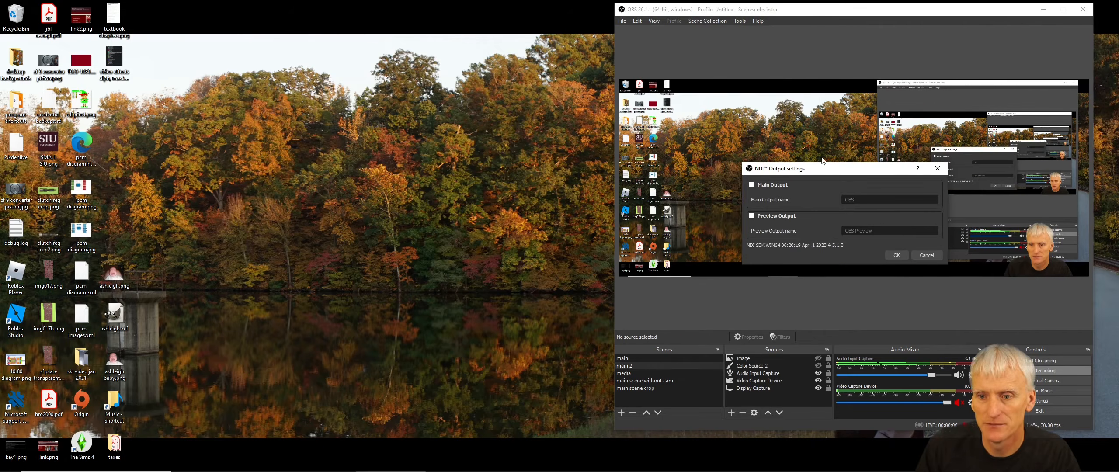
{"action": "left_click", "coordinate": [926, 254]}
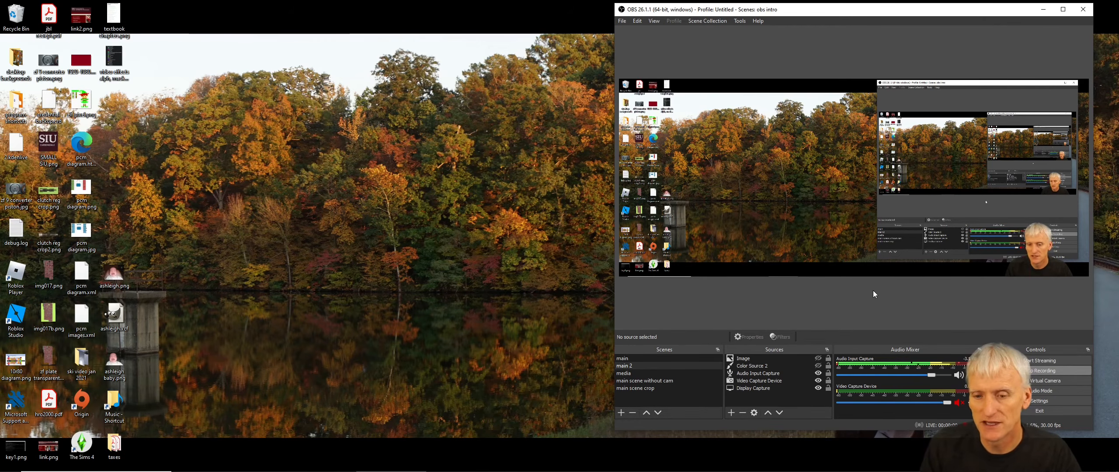
- Switch between the scenes main, main 2, media and main scene without cam, ending on main
{"action": "left_click", "coordinate": [622, 359]}
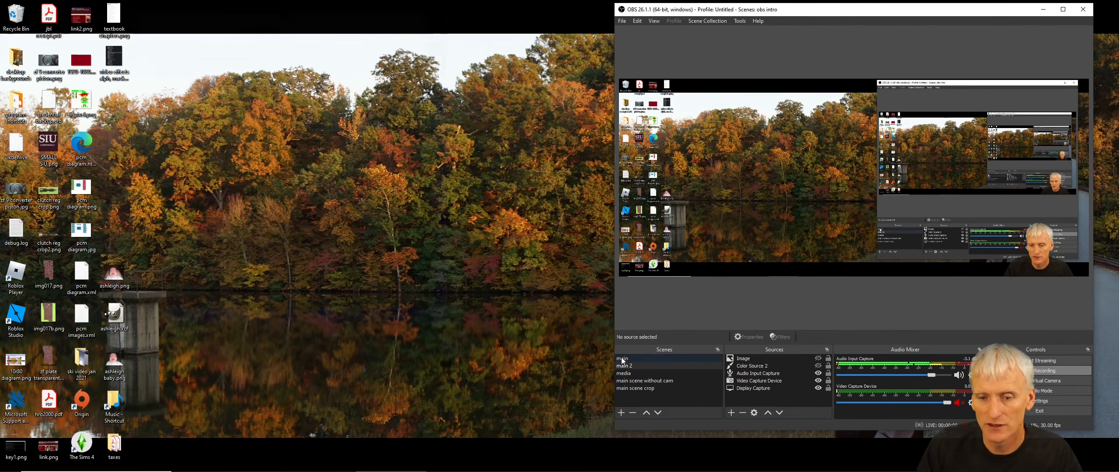
{"action": "left_click", "coordinate": [624, 366]}
{"action": "left_click", "coordinate": [627, 374]}
{"action": "left_click", "coordinate": [632, 380]}
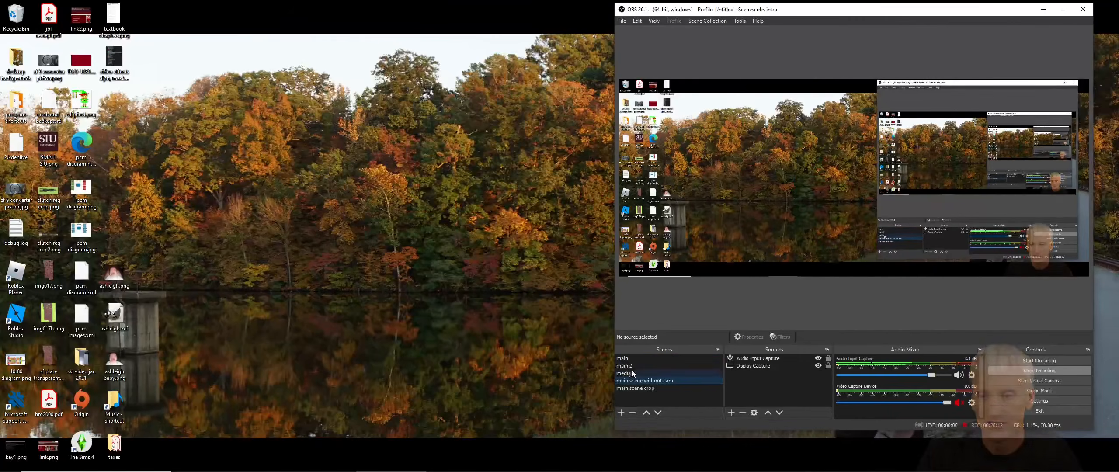
{"action": "left_click", "coordinate": [637, 359]}
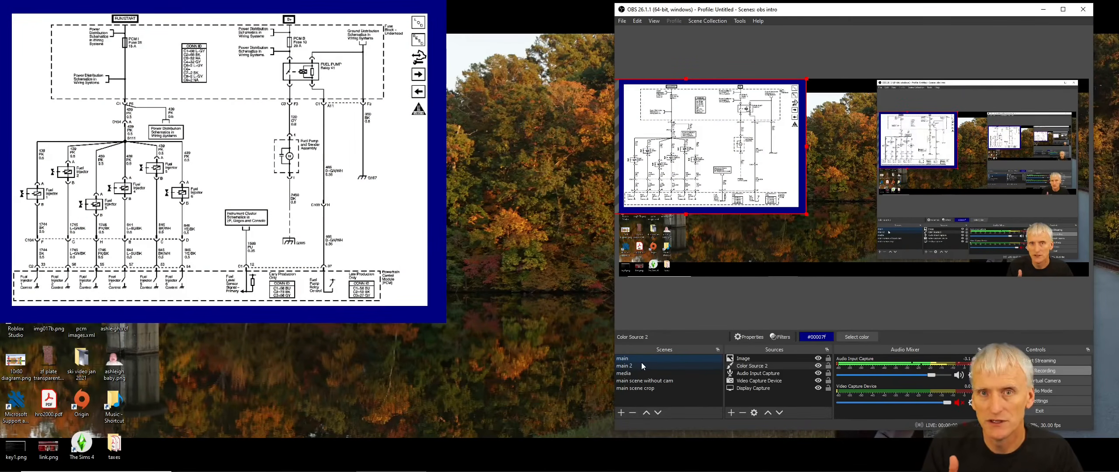